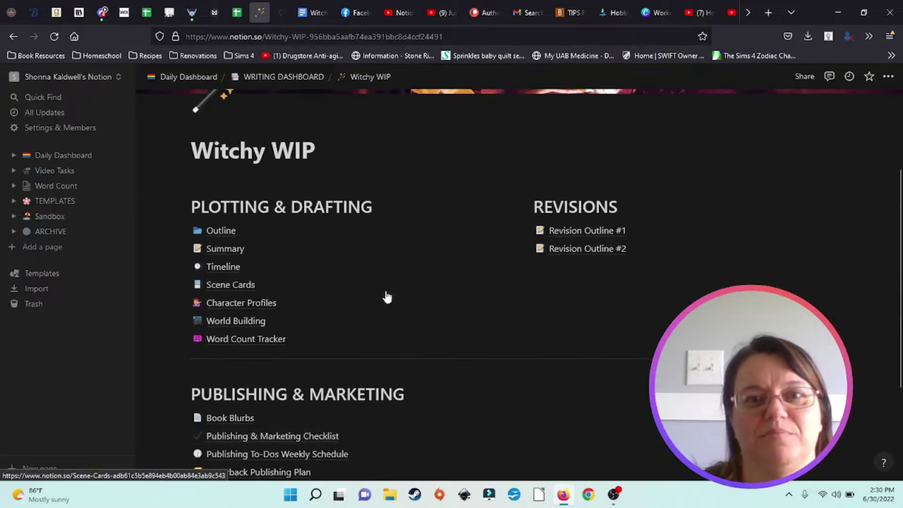
Look over the Plotting & Drafting, Revisions and Publishing & Marketing sections of the Witchy WIP page.
scroll(381, 296, down, 3)
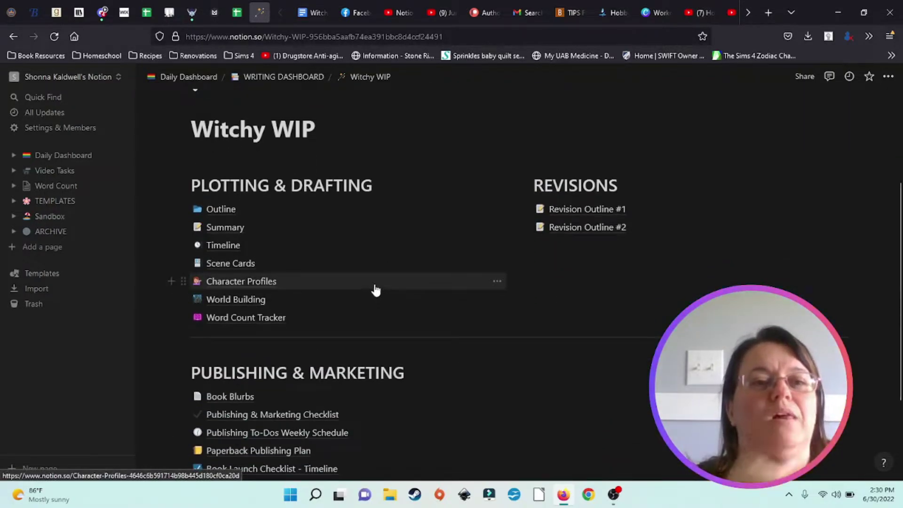
scroll(336, 228, down, 2)
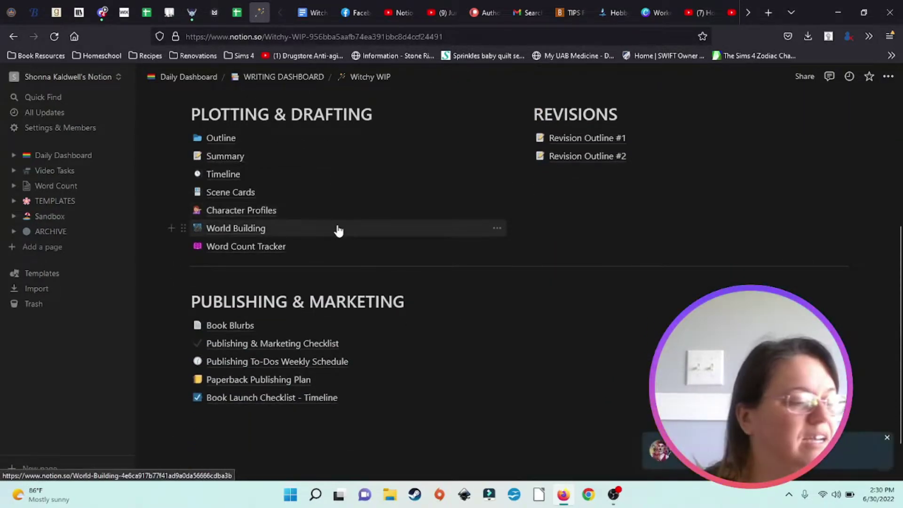
scroll(337, 229, up, 2)
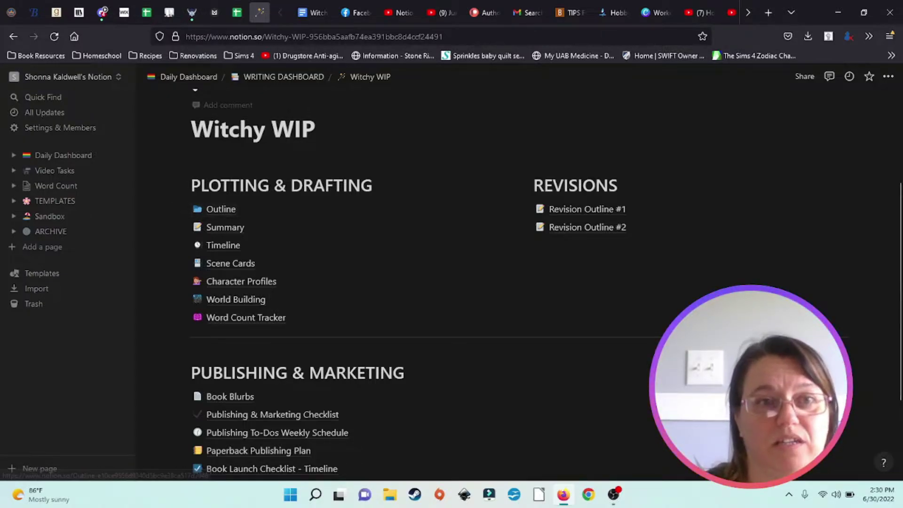
scroll(383, 279, up, 3)
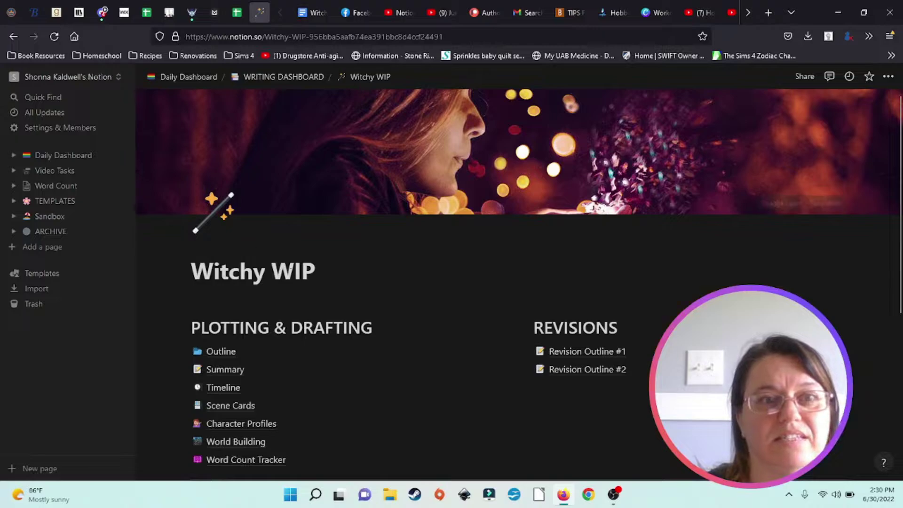
Go to the Writing Dashboard and review its publishing tracker and writing worksheets.
click(282, 78)
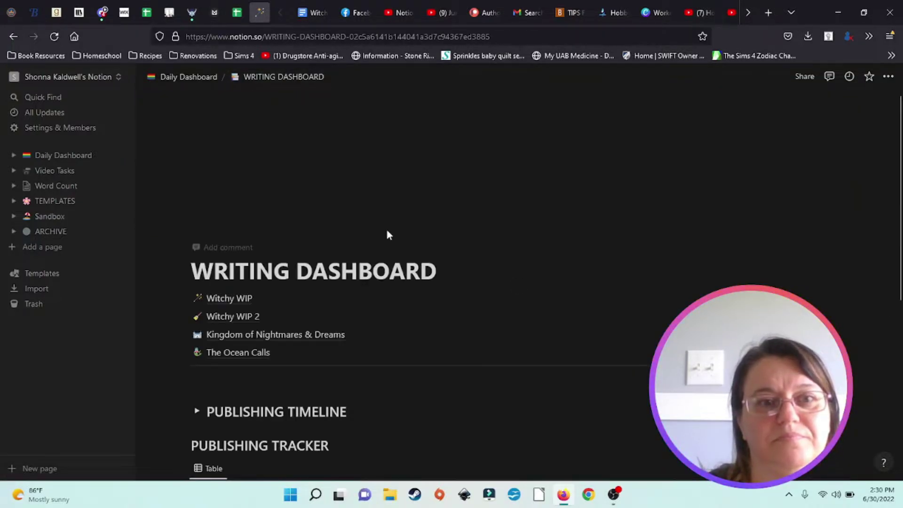
scroll(438, 212, down, 6)
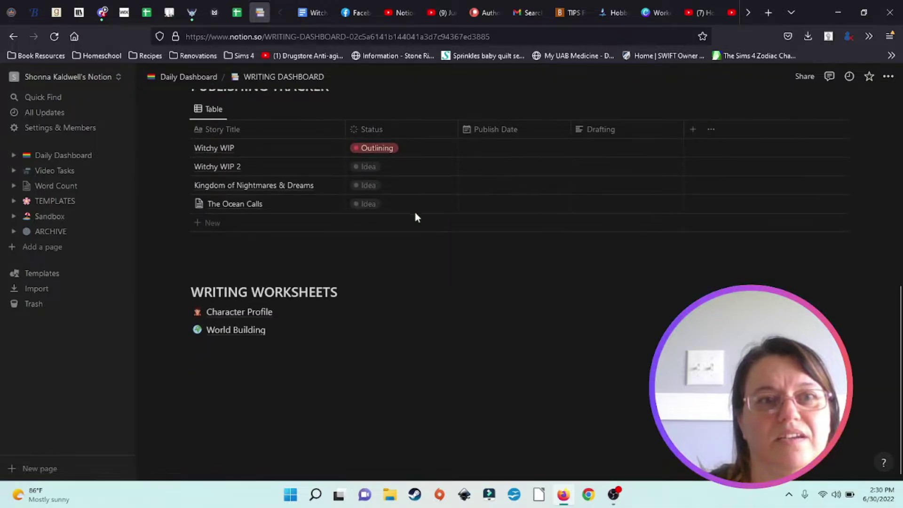
scroll(250, 210, up, 3)
scroll(248, 313, down, 1)
scroll(248, 312, down, 2)
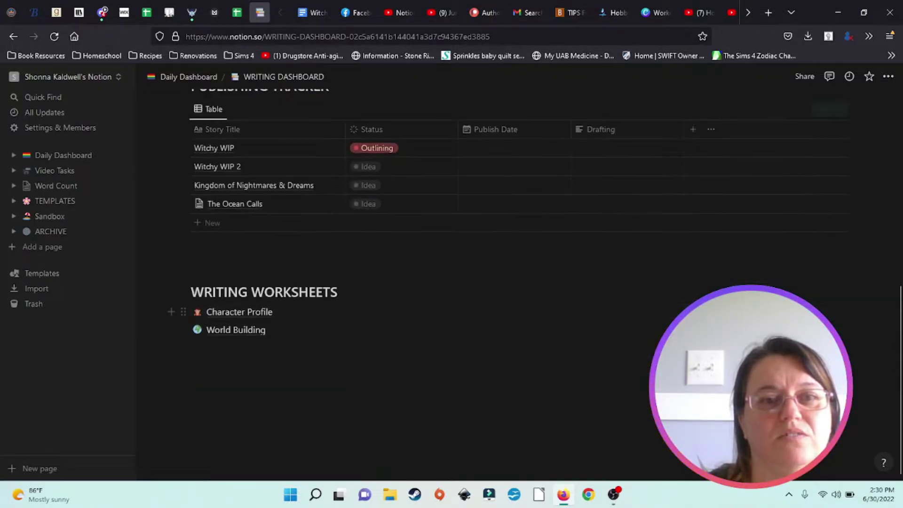
scroll(262, 337, up, 6)
Reopen the Witchy WIP project from the dashboard and review its lists of planning, revision and publishing pages.
click(243, 224)
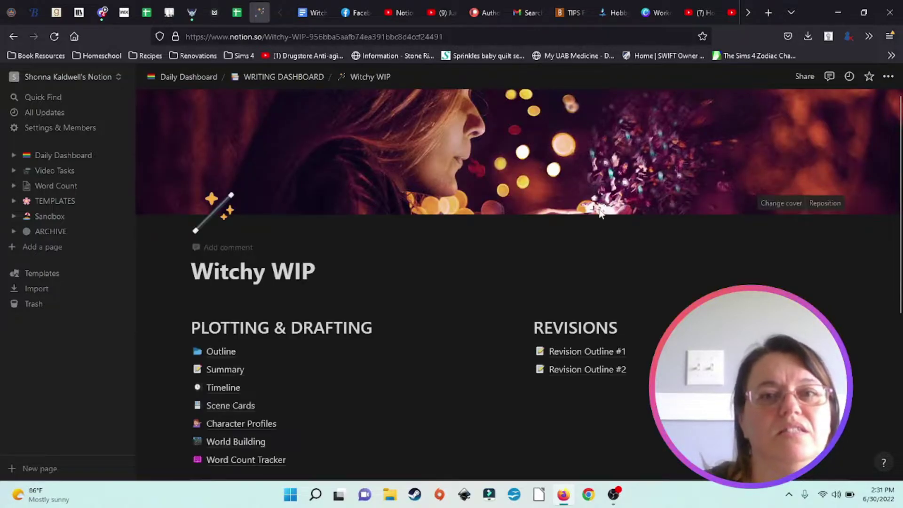
scroll(602, 214, down, 3)
scroll(697, 217, down, 3)
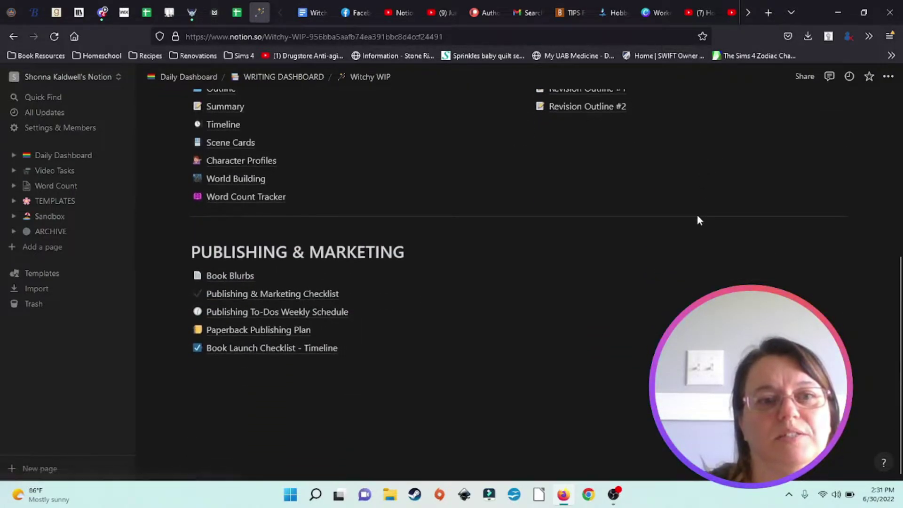
scroll(471, 282, up, 3)
scroll(473, 297, up, 1)
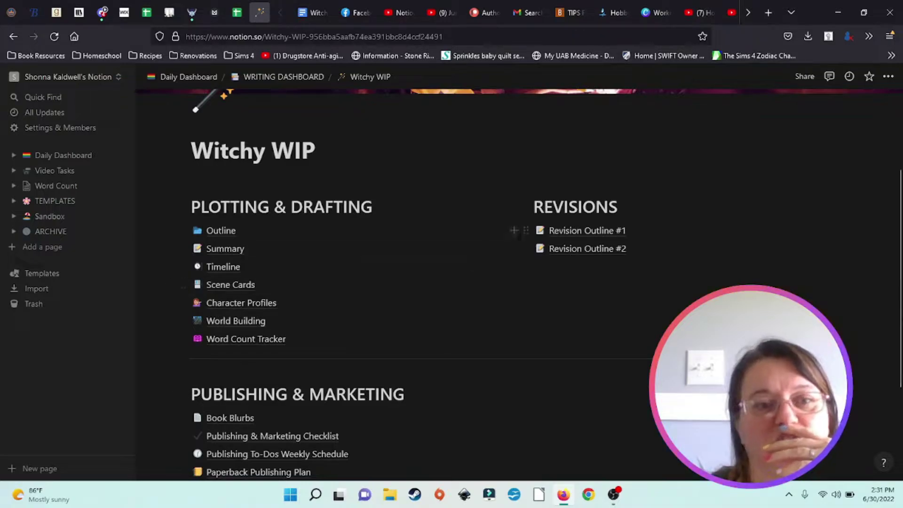
scroll(518, 237, down, 3)
scroll(487, 237, up, 2)
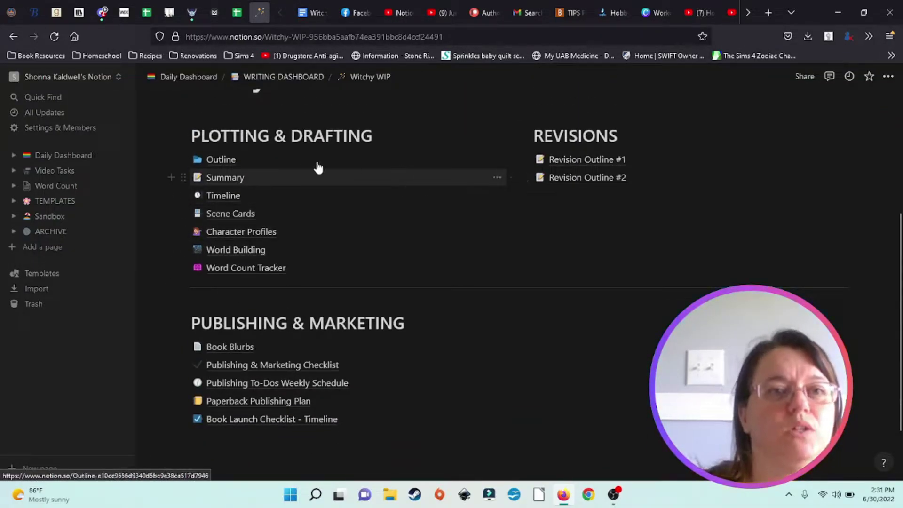
Open the project's Summary page and read through the chapter summaries from Chapter One to the end.
click(223, 183)
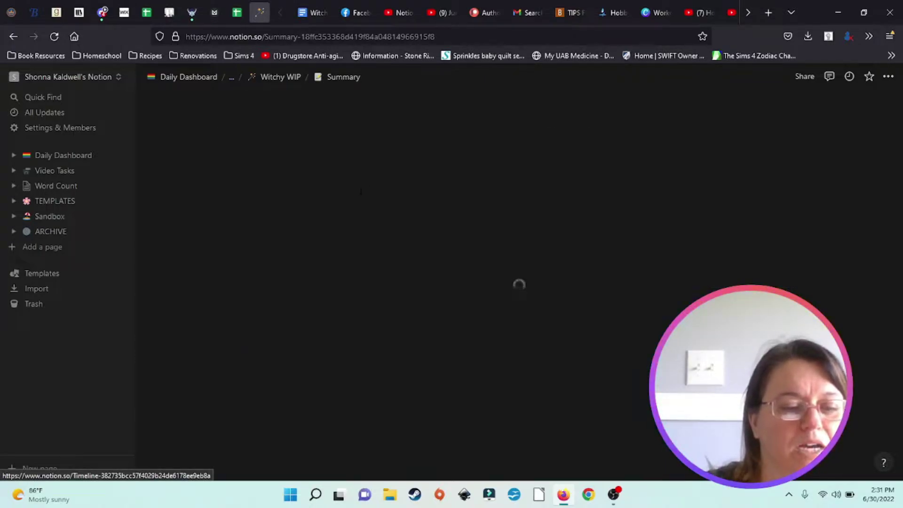
scroll(517, 291, down, 10)
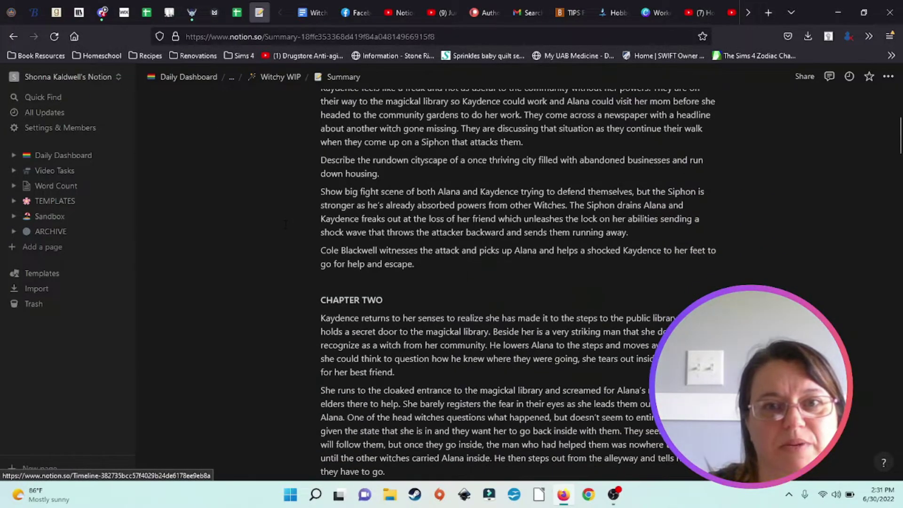
scroll(285, 225, down, 12)
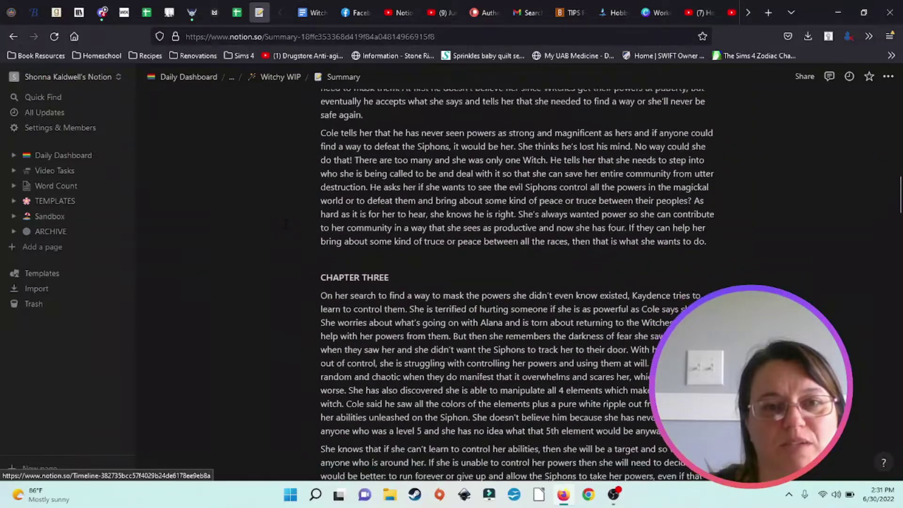
scroll(285, 225, down, 1)
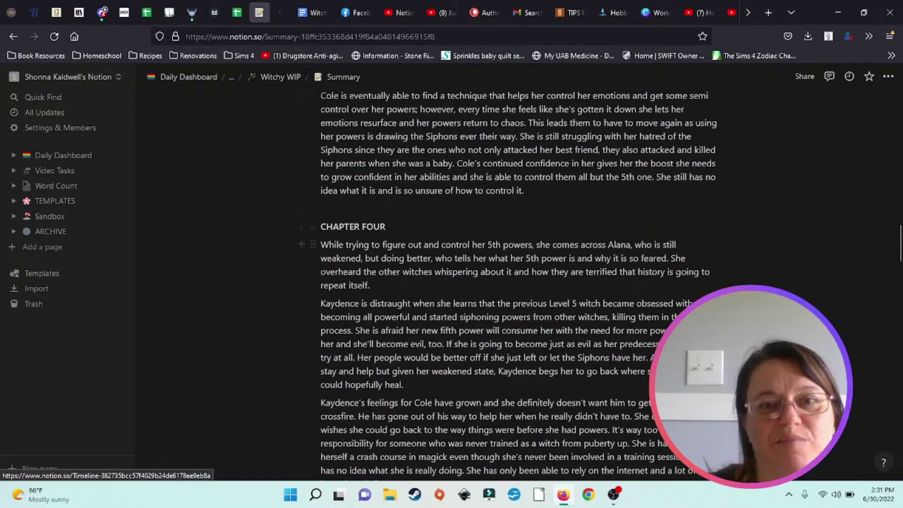
scroll(285, 224, down, 12)
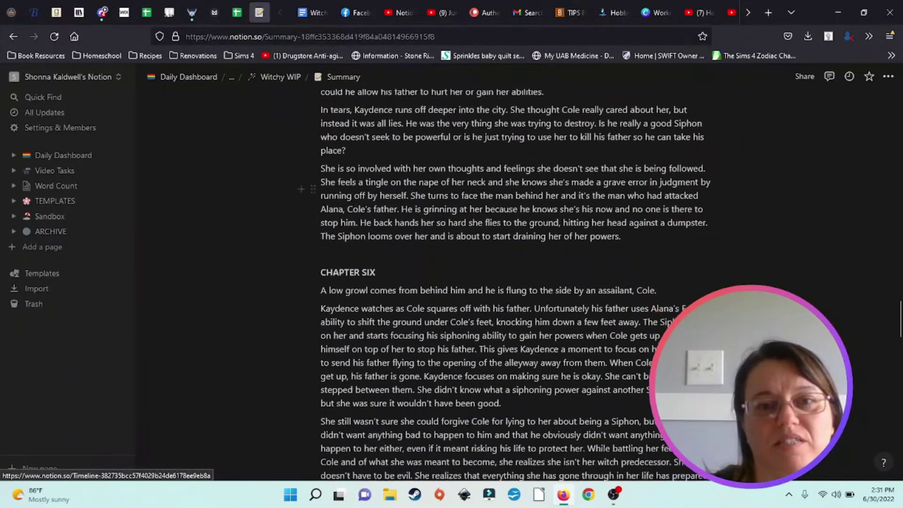
scroll(285, 224, down, 12)
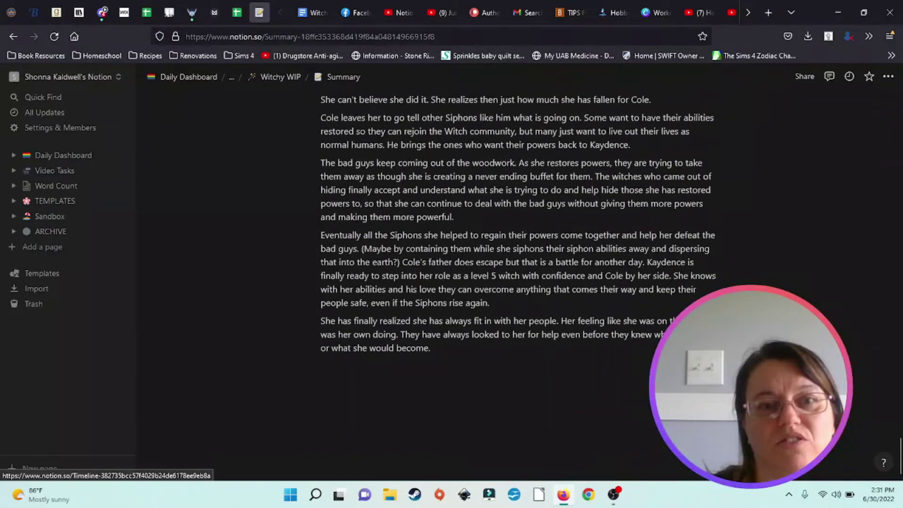
scroll(285, 225, up, 15)
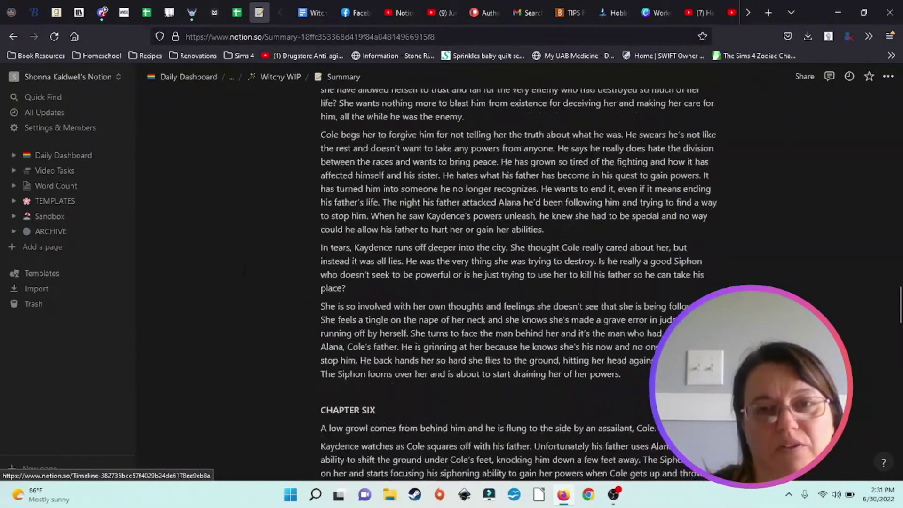
scroll(285, 225, up, 15)
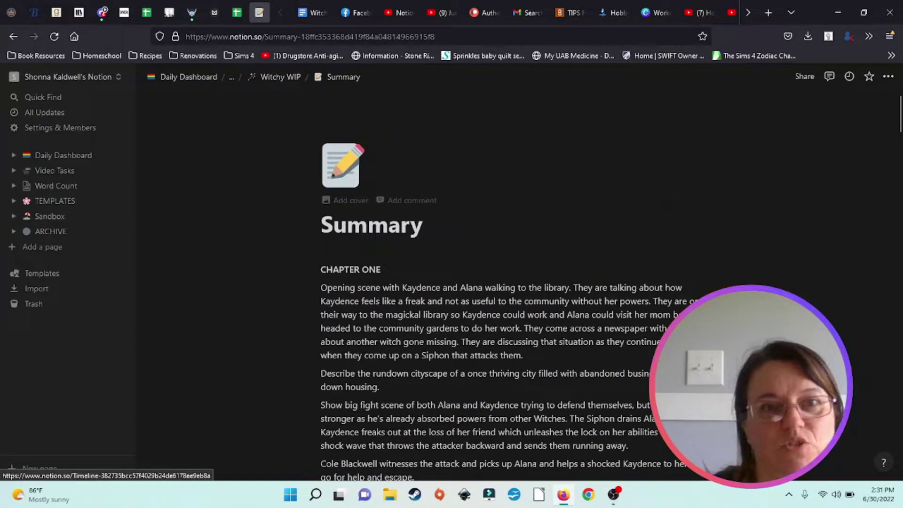
scroll(285, 225, down, 2)
scroll(285, 225, up, 2)
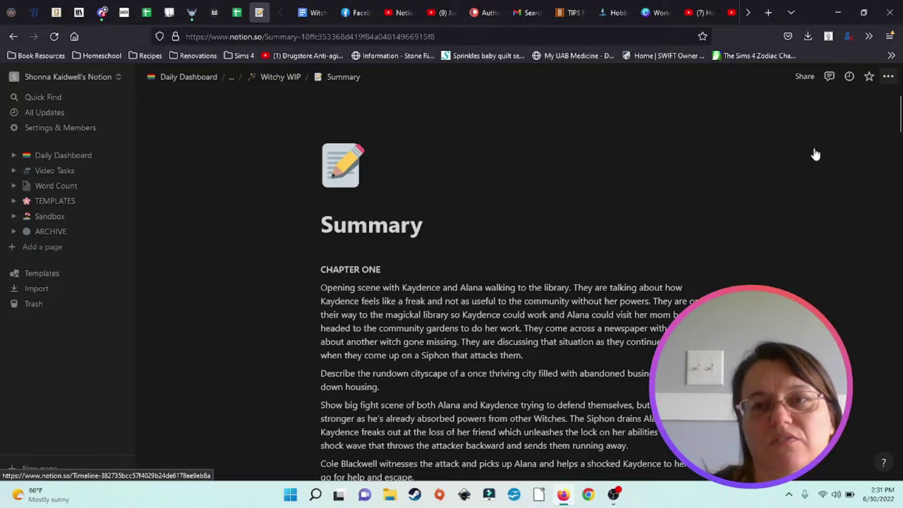
Switch the Summary page to full width.
click(888, 76)
click(879, 173)
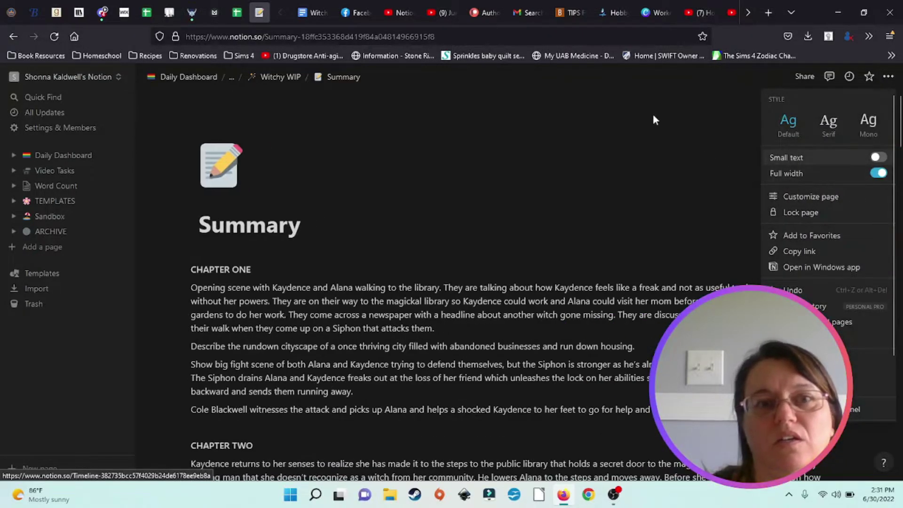
click(407, 155)
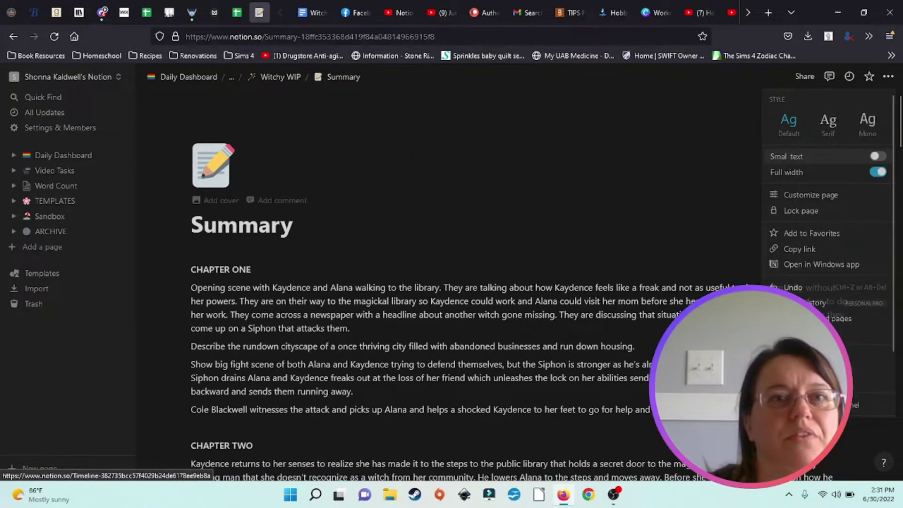
Return to the Witchy WIP page and open its Timeline page to view the story timeline.
click(285, 79)
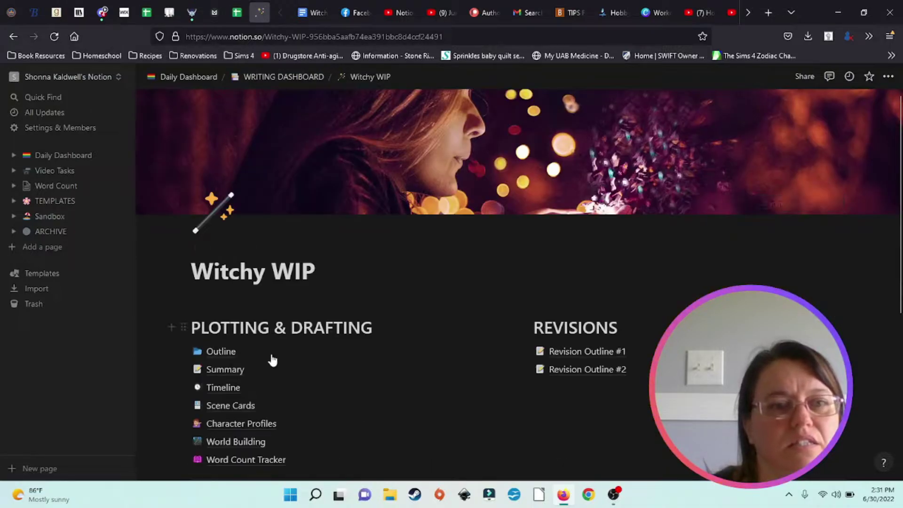
click(254, 389)
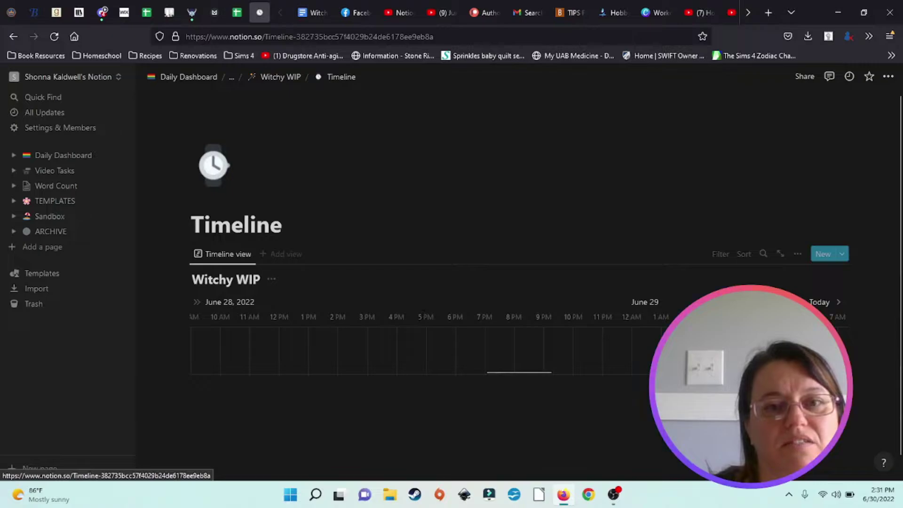
scroll(423, 348, down, 2)
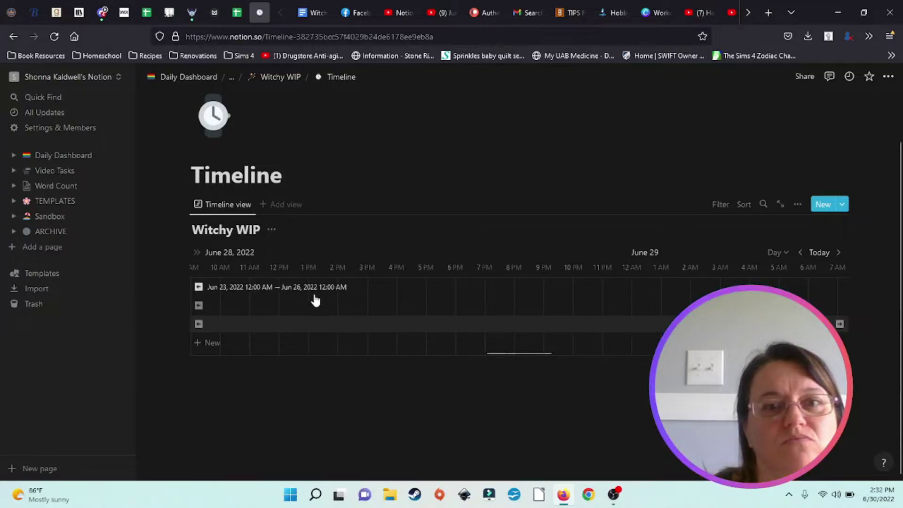
Go back to the Witchy WIP page and open Scene Cards to view the act galleries.
click(282, 77)
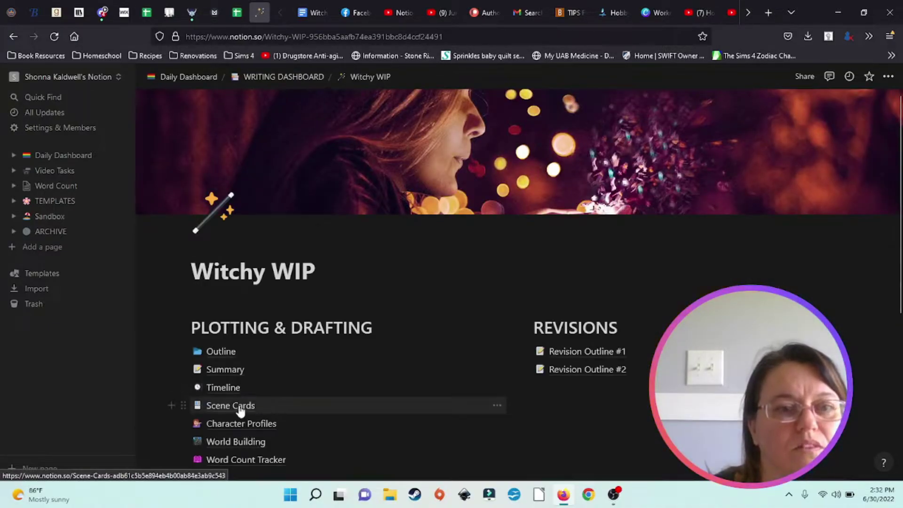
click(238, 407)
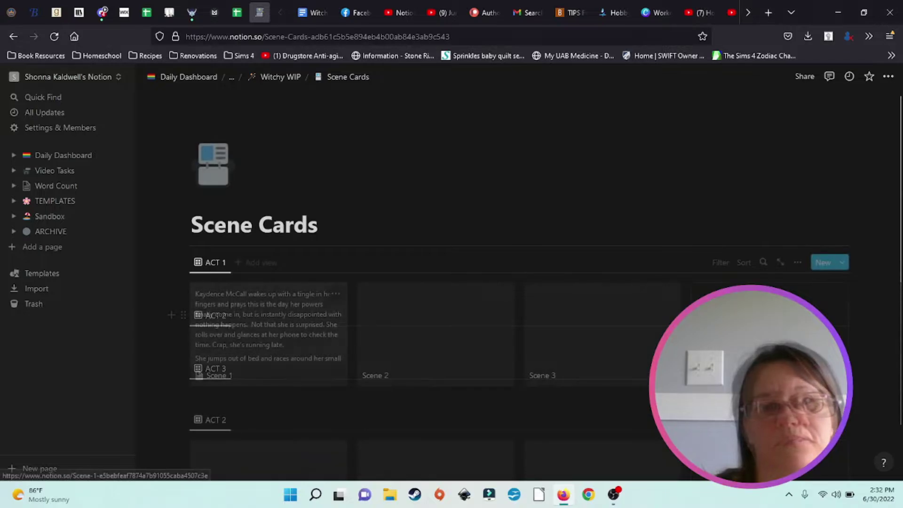
scroll(519, 282, down, 2)
Move the Scene 1 card behind Scene 2 in the Act 1 gallery, and return it to first place.
drag(234, 263, 407, 259)
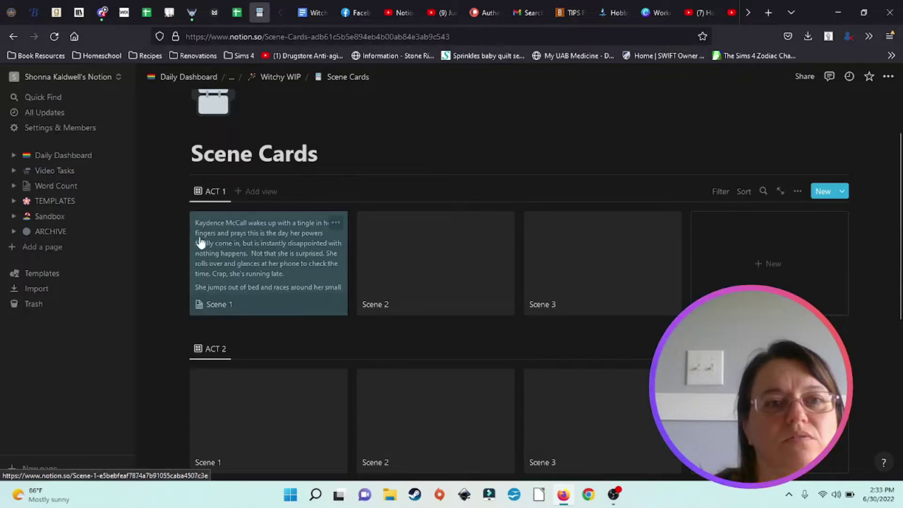
drag(193, 246, 496, 276)
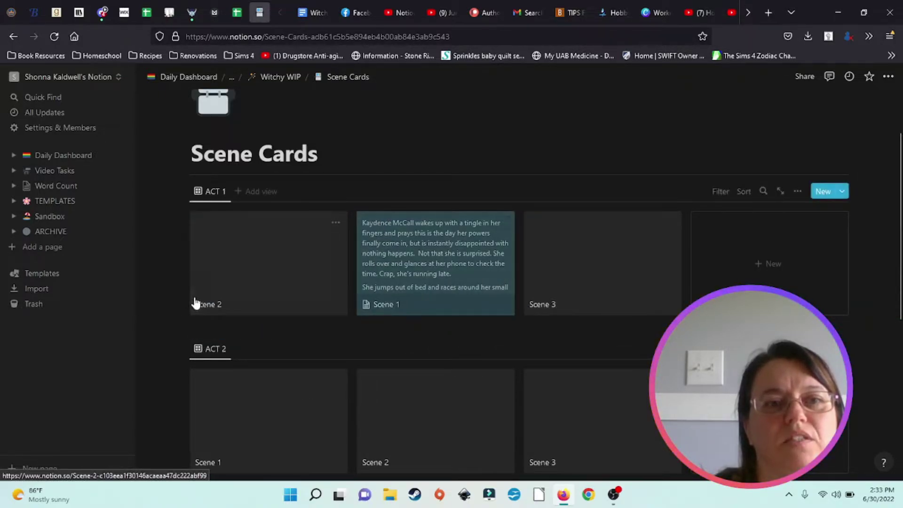
drag(438, 262, 199, 268)
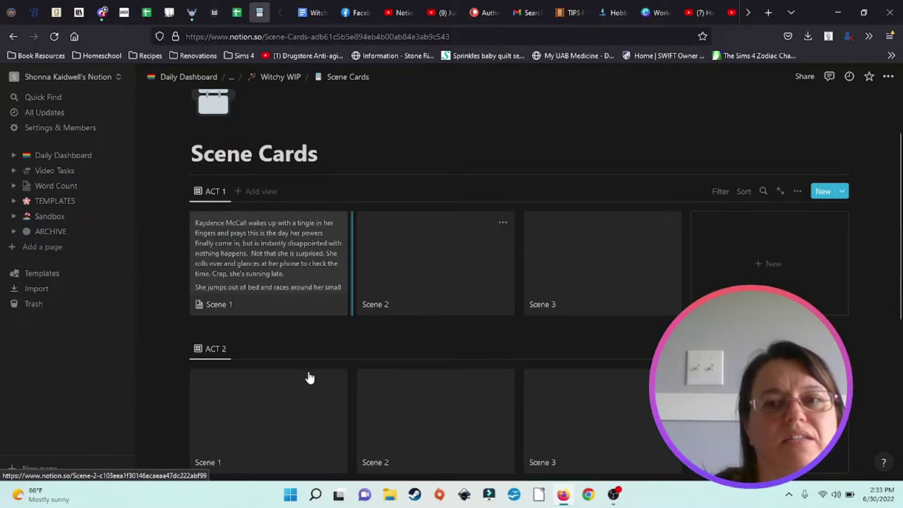
scroll(309, 378, down, 5)
scroll(503, 324, up, 6)
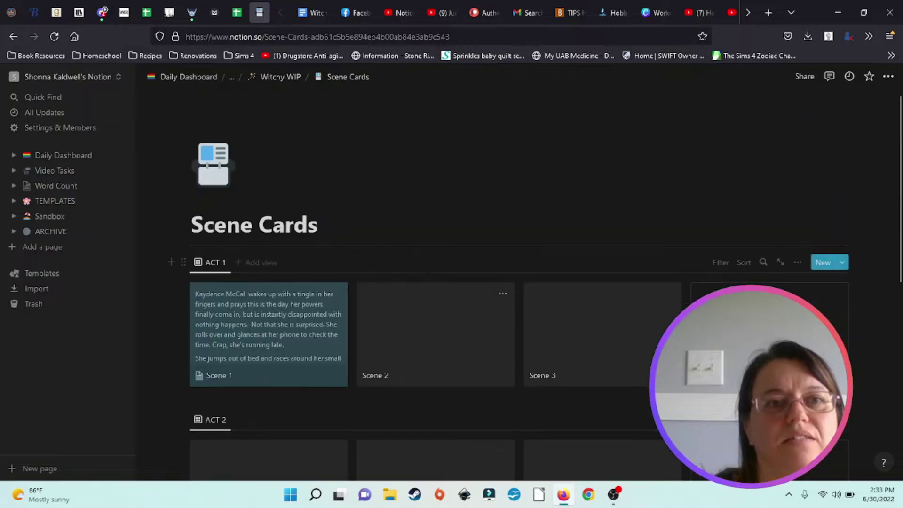
Return to the Witchy WIP page and open Character Profiles to review the Witches and Siphons galleries.
click(269, 79)
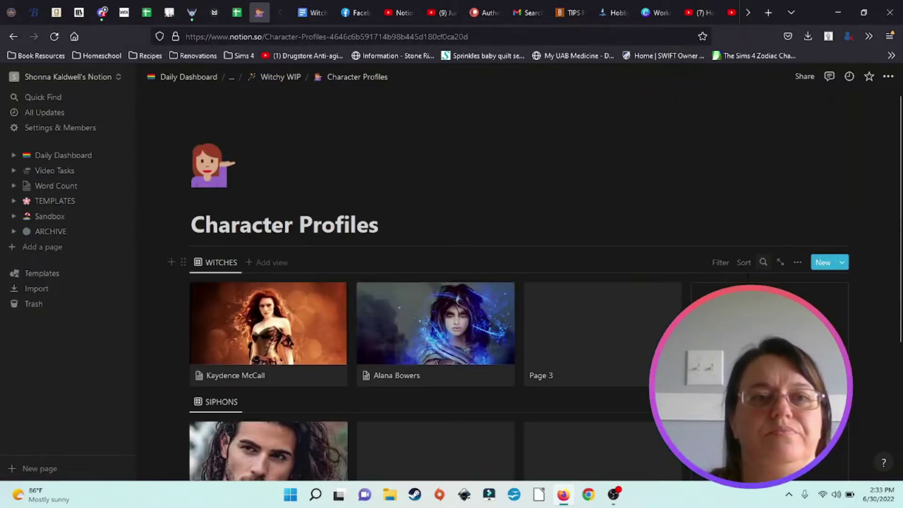
scroll(590, 252, down, 3)
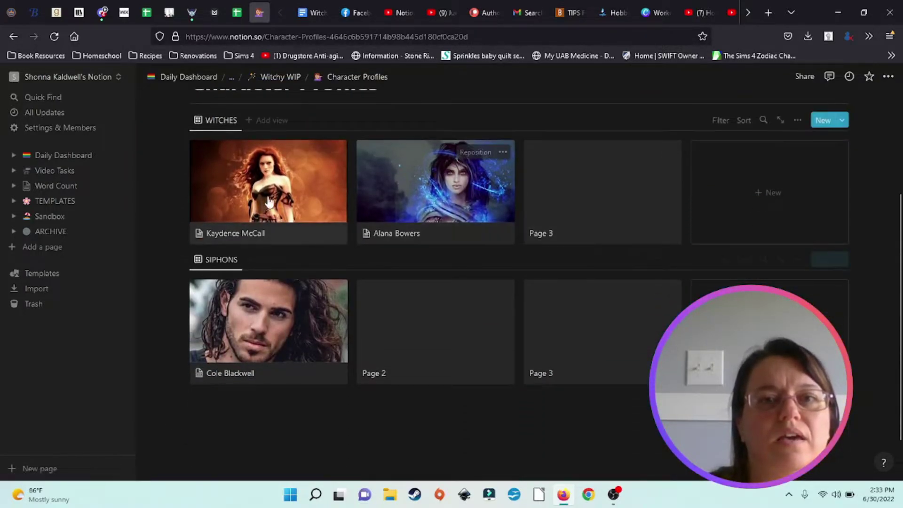
scroll(264, 264, up, 3)
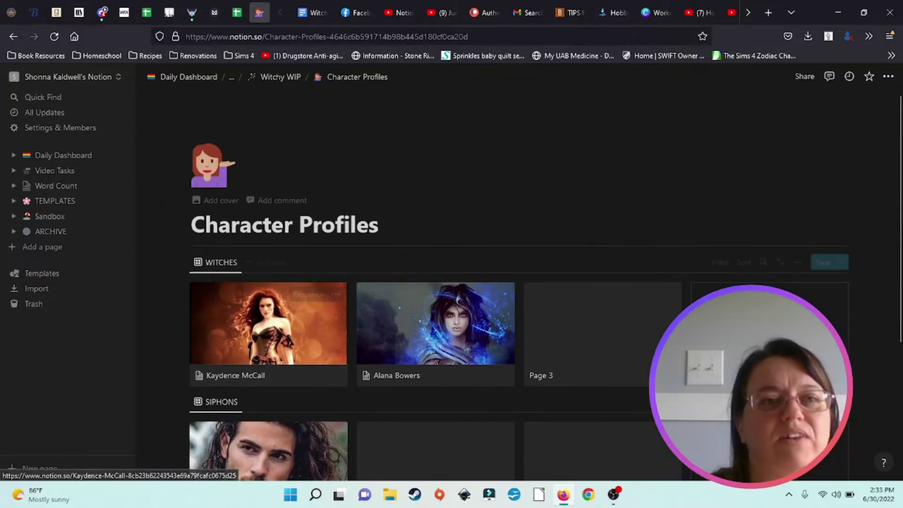
scroll(264, 264, down, 4)
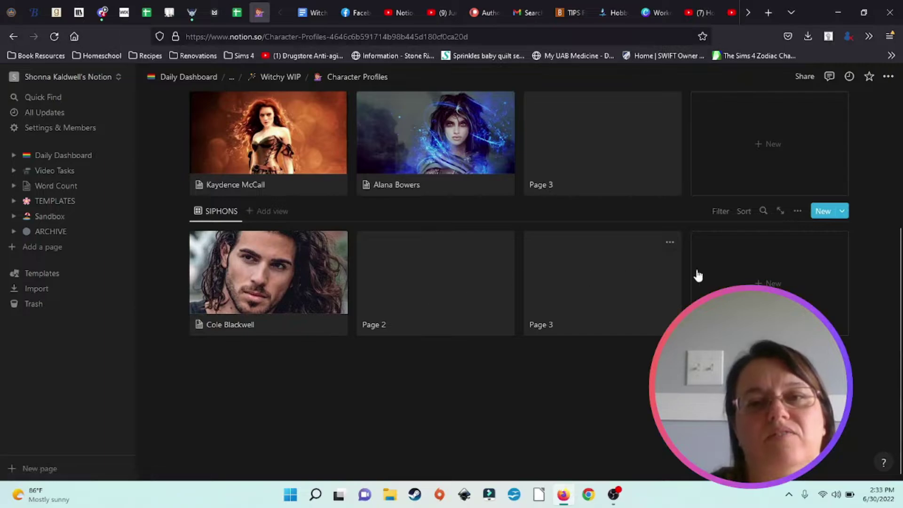
Open the first character's profile in the Witches gallery, read through its template sections to In Their Words, and close it.
scroll(650, 165, up, 4)
scroll(649, 258, down, 4)
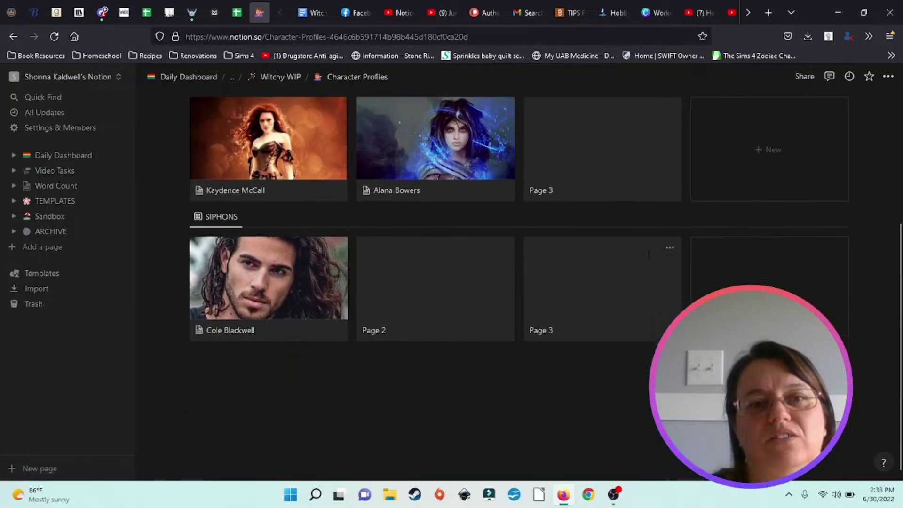
scroll(264, 283, up, 3)
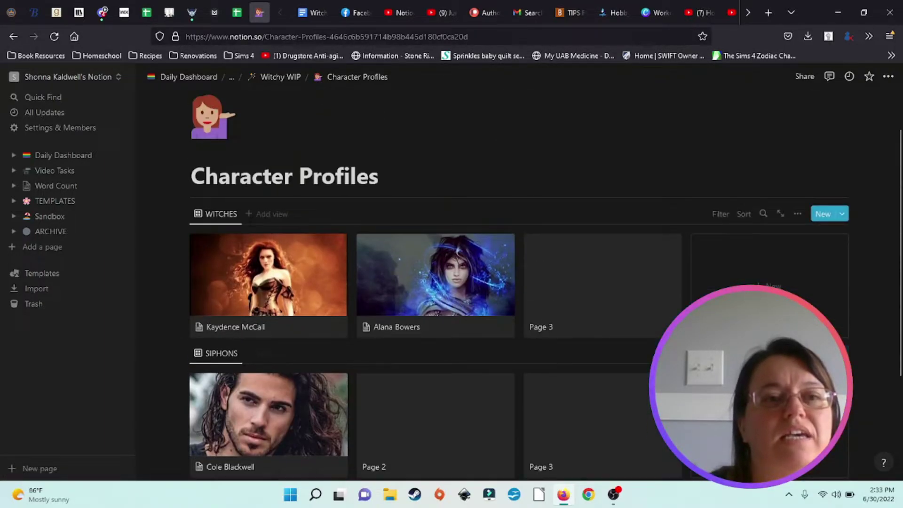
click(253, 289)
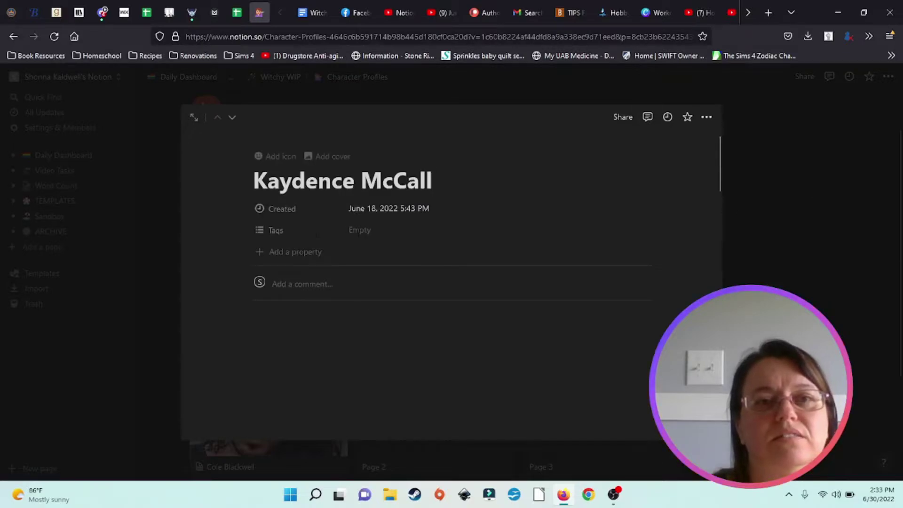
scroll(253, 296, down, 20)
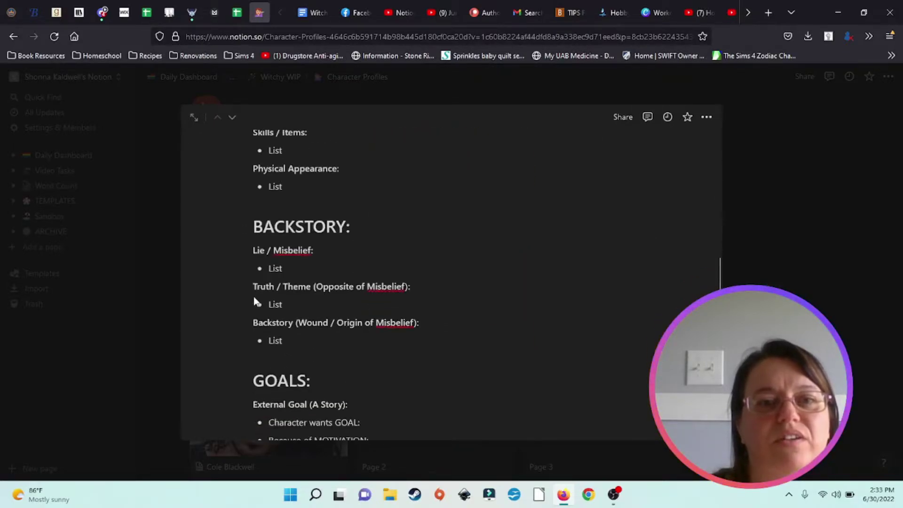
scroll(253, 296, down, 5)
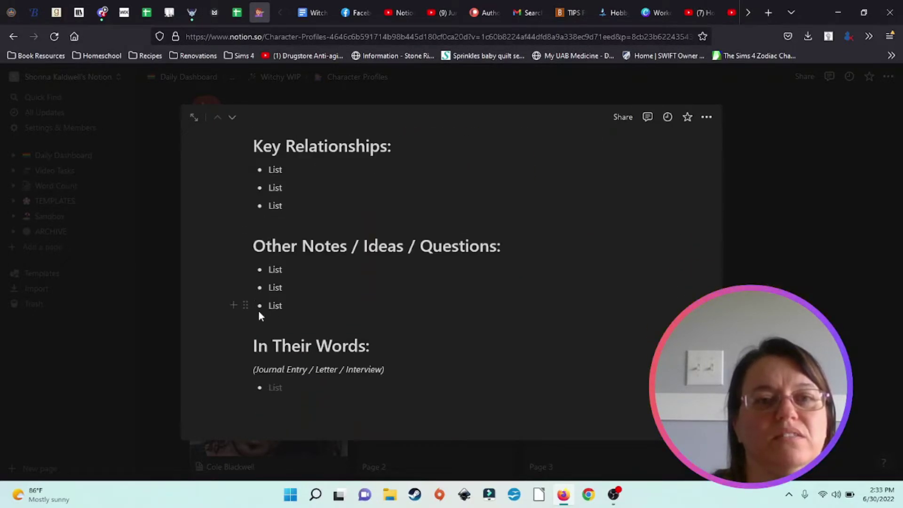
scroll(258, 310, up, 12)
scroll(257, 310, up, 10)
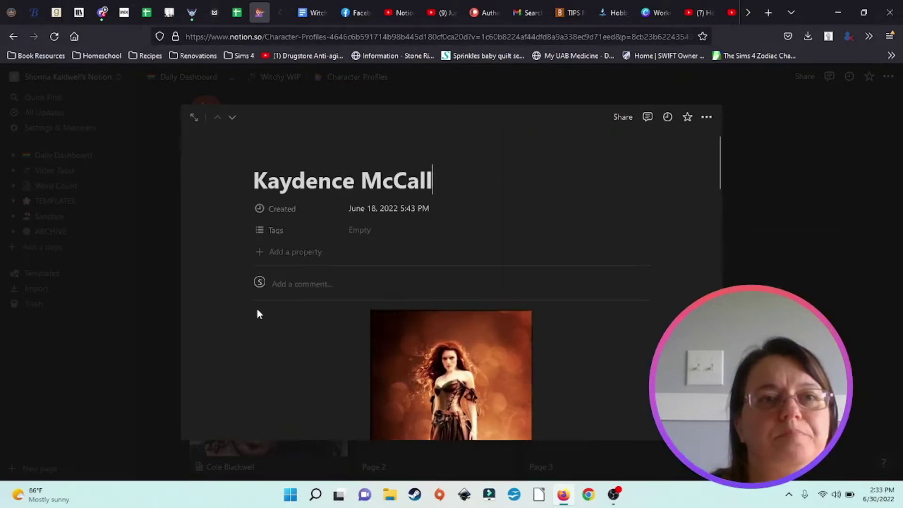
key(Escape)
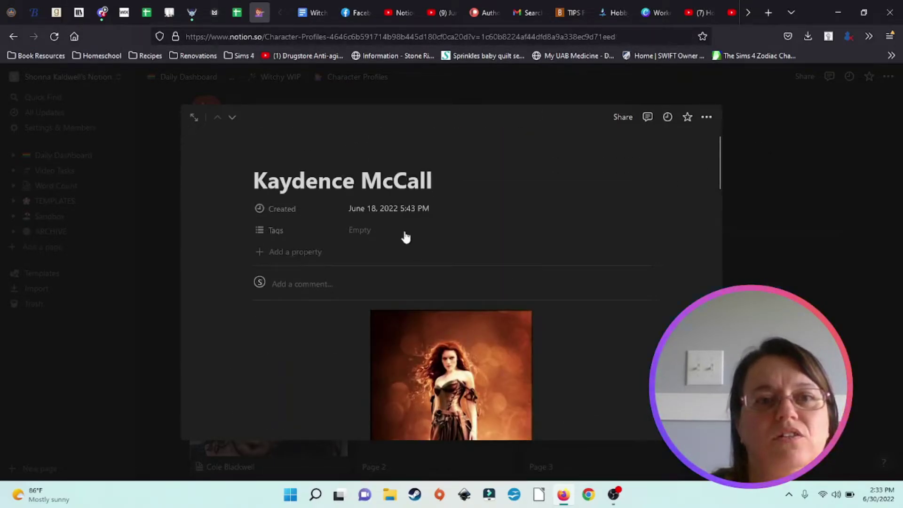
Return from the character galleries to the Witchy WIP page and open its World Building page.
scroll(612, 230, down, 3)
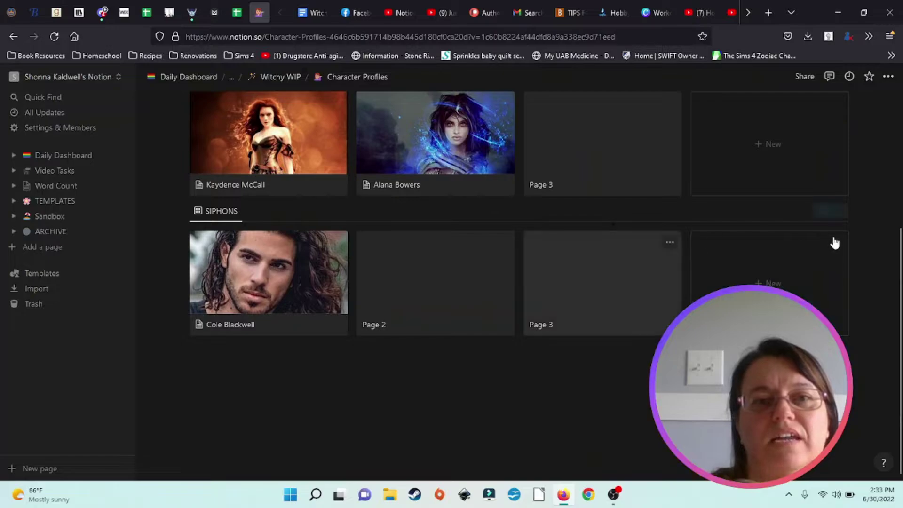
scroll(517, 306, up, 3)
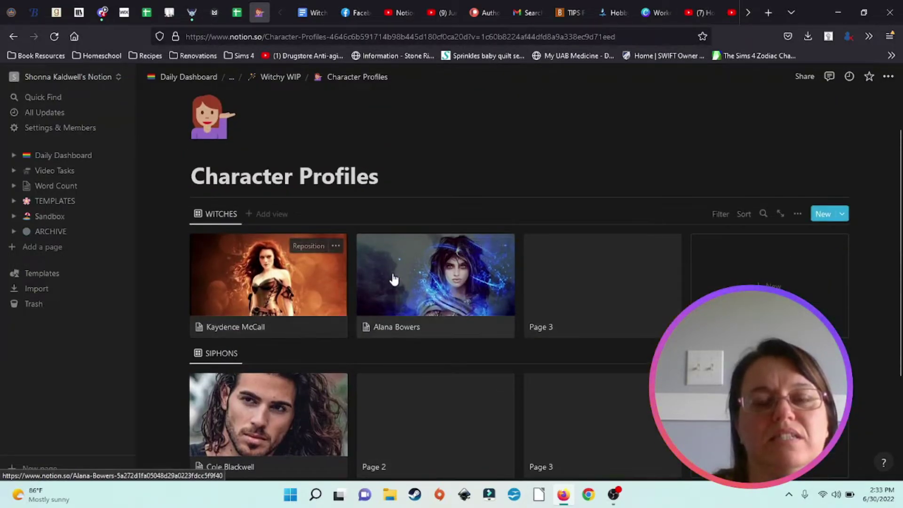
scroll(478, 303, down, 2)
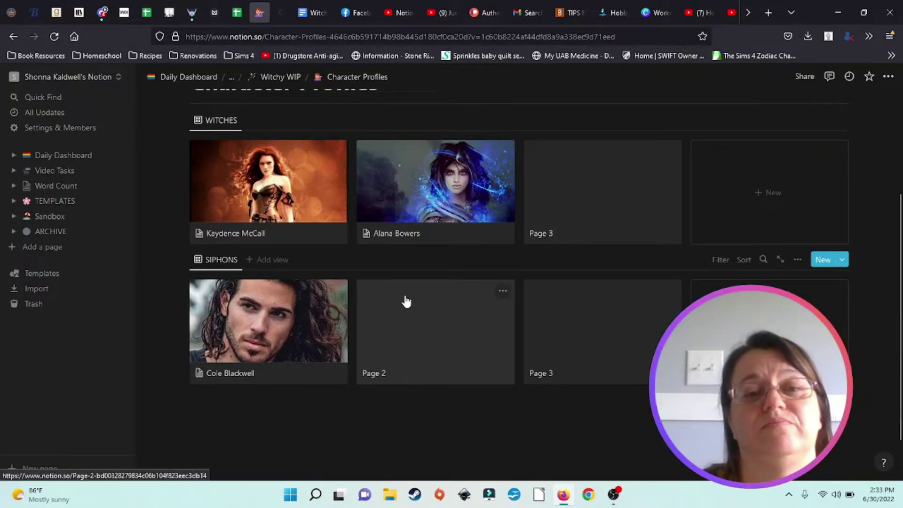
scroll(409, 301, up, 3)
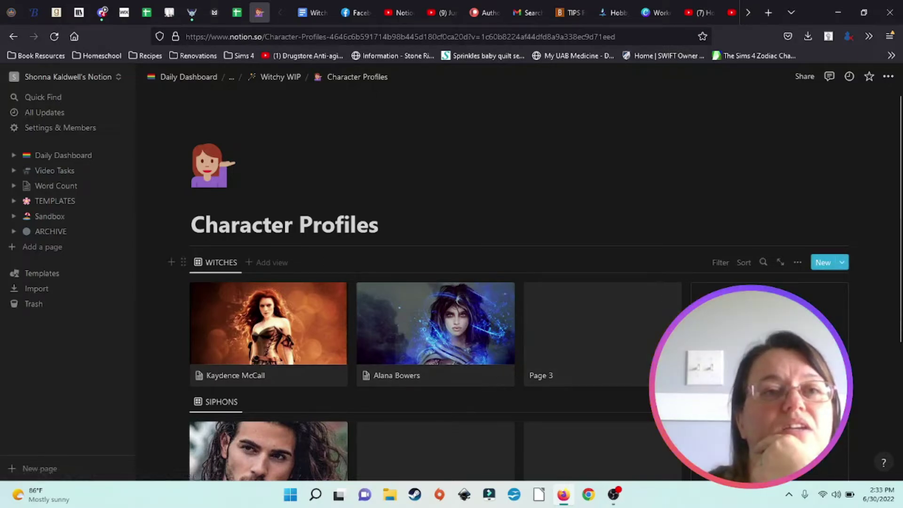
click(277, 87)
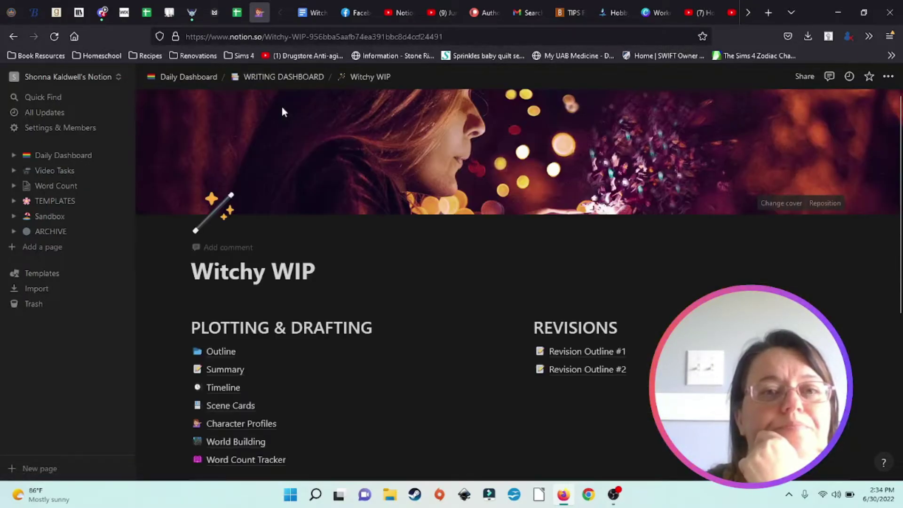
click(245, 441)
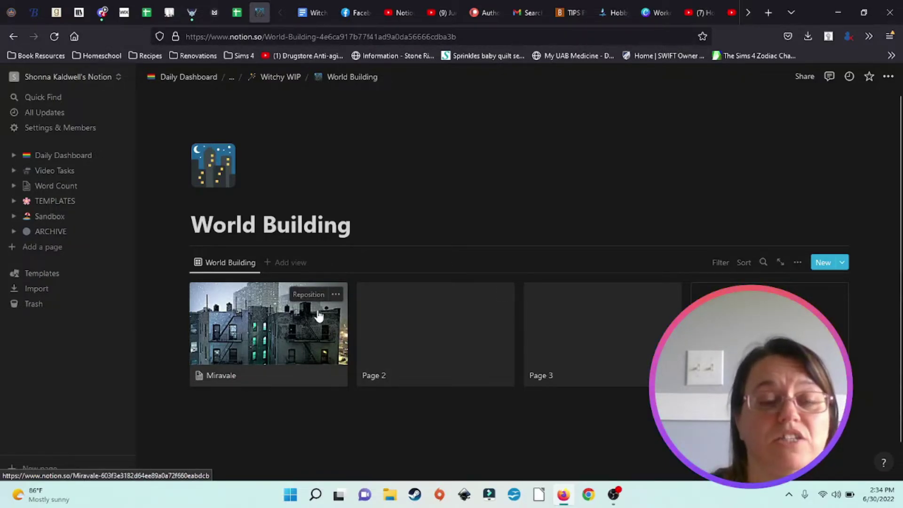
Open the Miravale card, read through its world, location and research template sections, and close it.
click(253, 352)
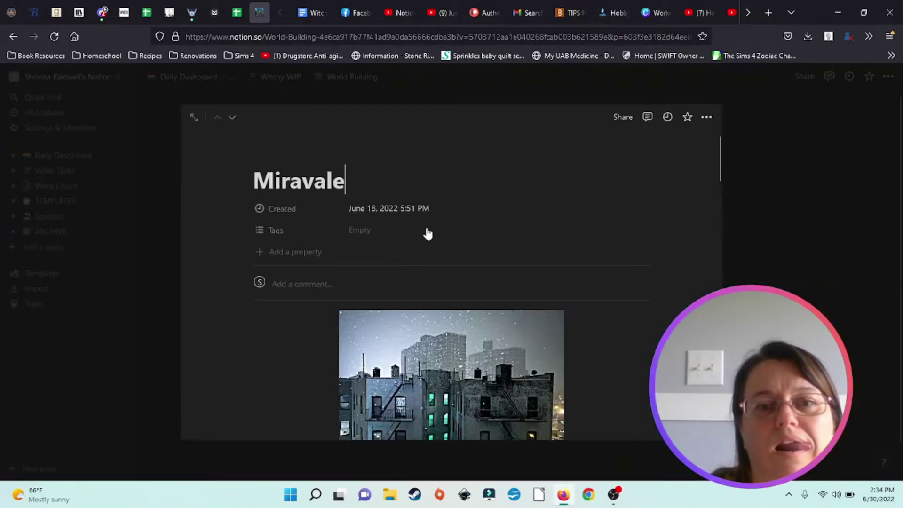
scroll(529, 260, down, 7)
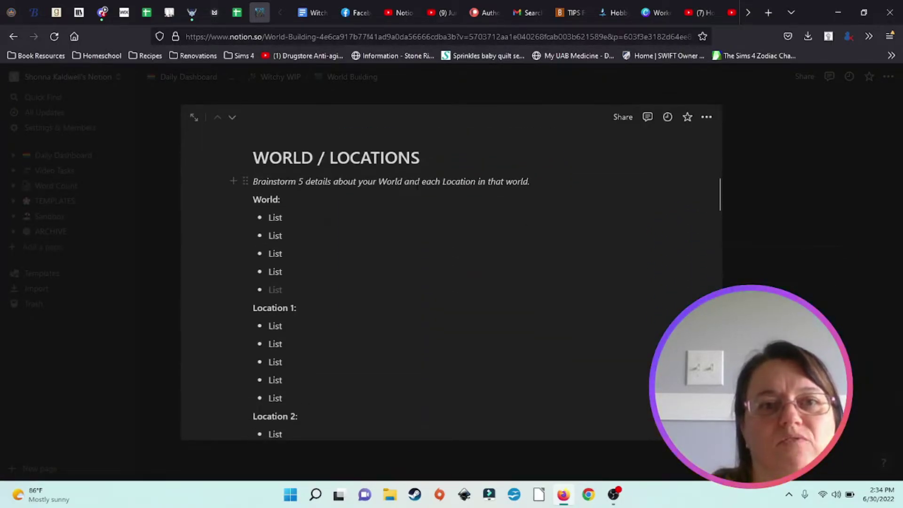
scroll(530, 260, down, 7)
scroll(340, 255, down, 15)
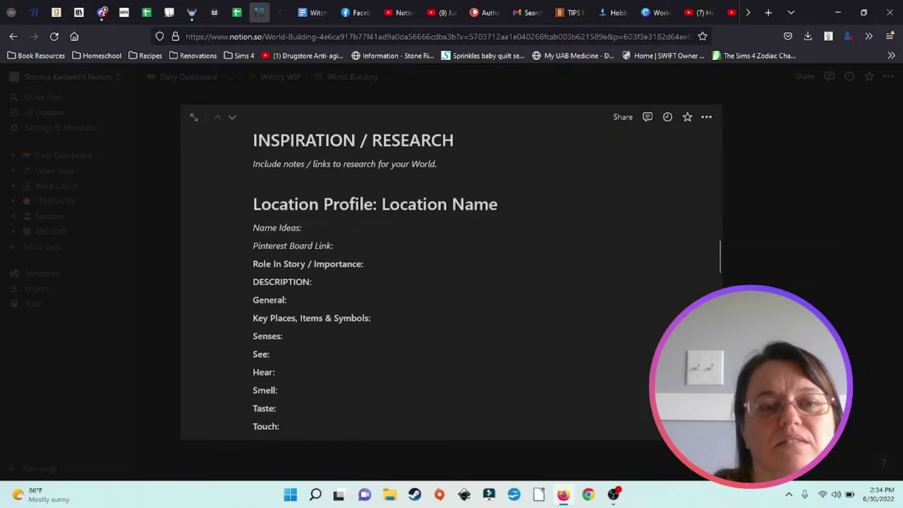
scroll(340, 255, down, 10)
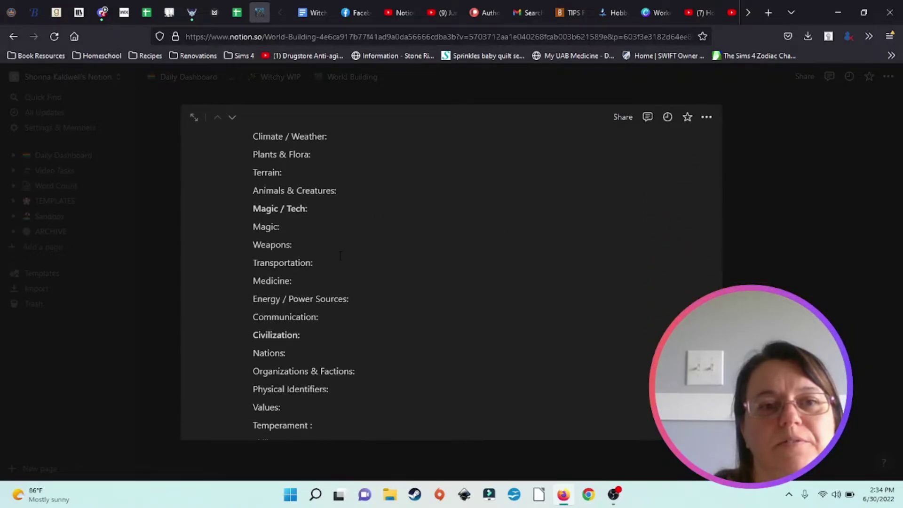
scroll(343, 269, up, 20)
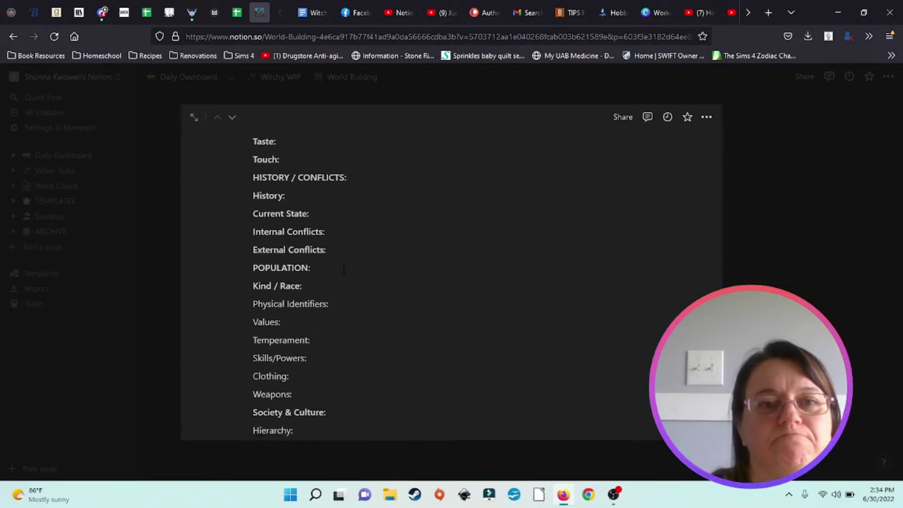
scroll(340, 268, up, 8)
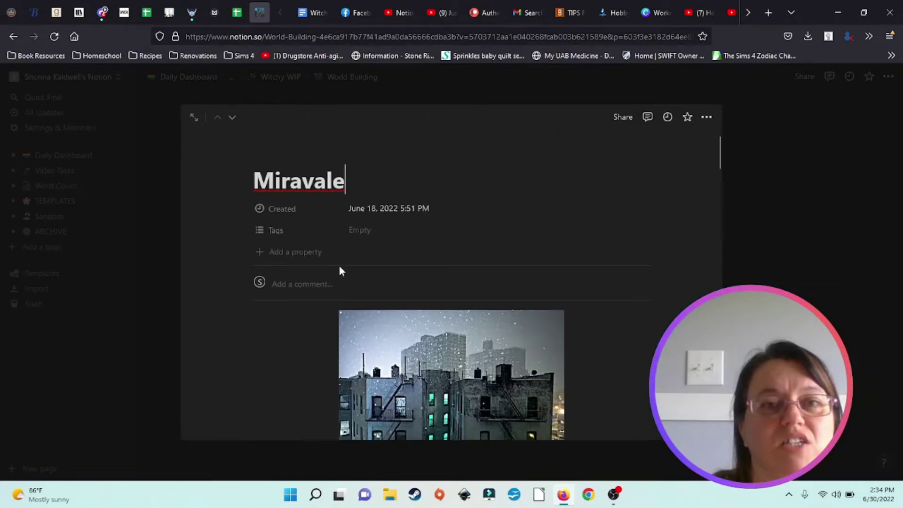
click(823, 217)
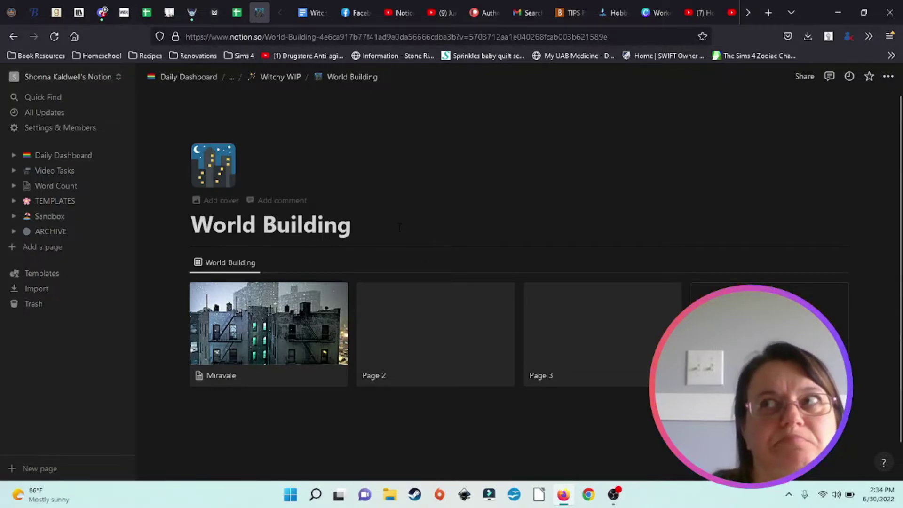
Return to the Witchy WIP page and open Word Count Tracker to review the table of writing sessions.
click(270, 77)
scroll(420, 225, down, 2)
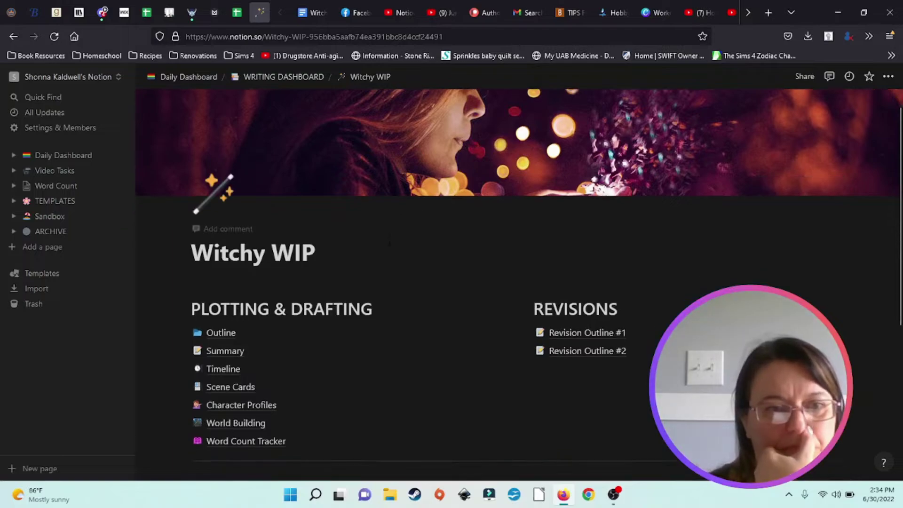
click(278, 390)
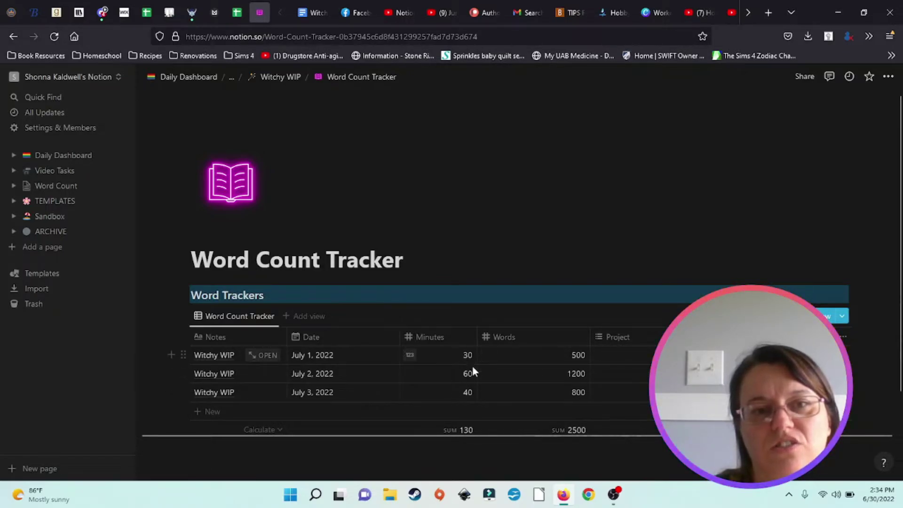
scroll(444, 293, down, 2)
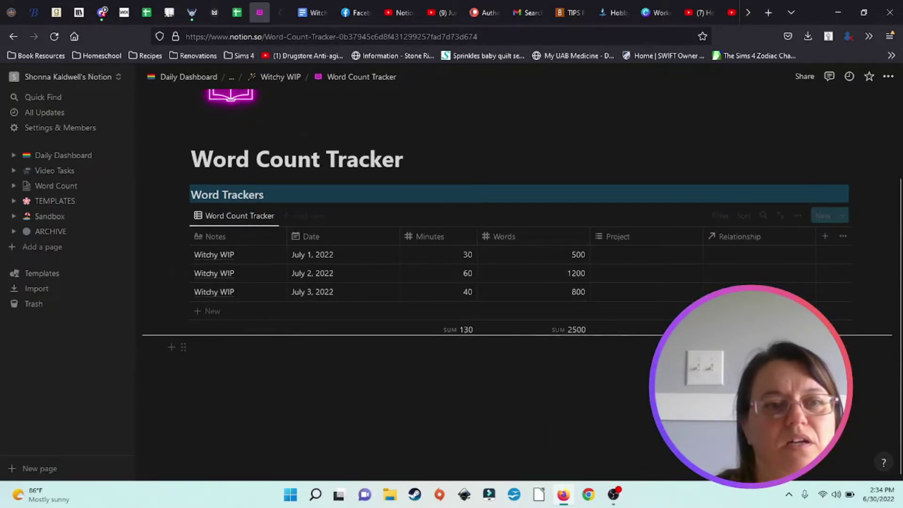
scroll(548, 319, up, 2)
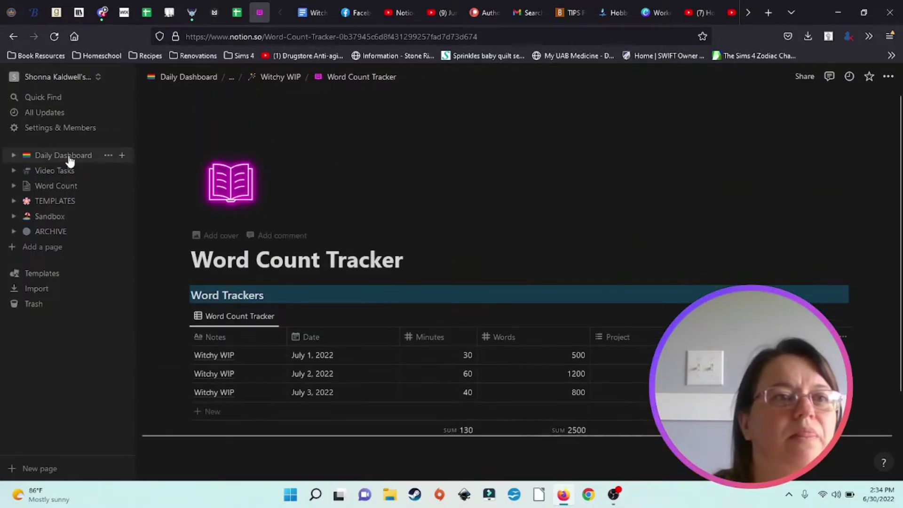
Go to the Daily Dashboard, expand the Word Count Calendar to review the July 2022 entries, and collapse it.
click(64, 156)
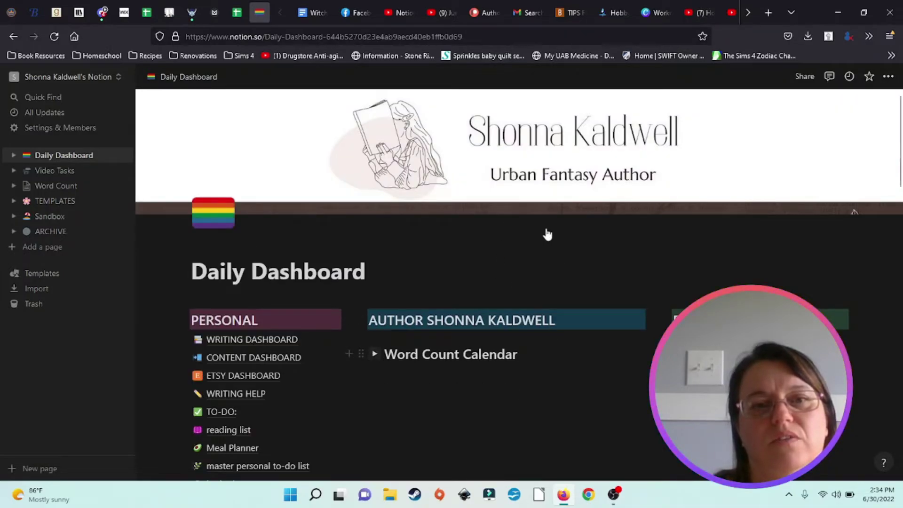
scroll(550, 239, down, 5)
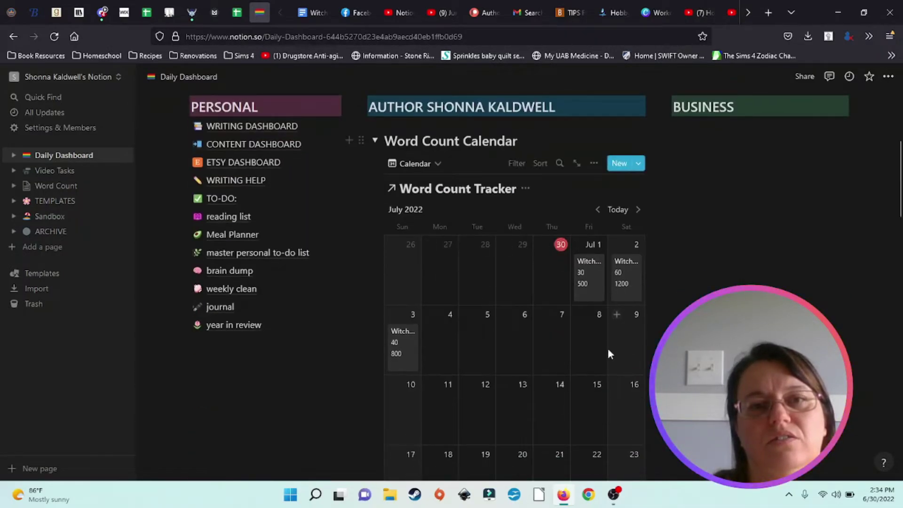
scroll(604, 352, down, 7)
scroll(604, 354, up, 7)
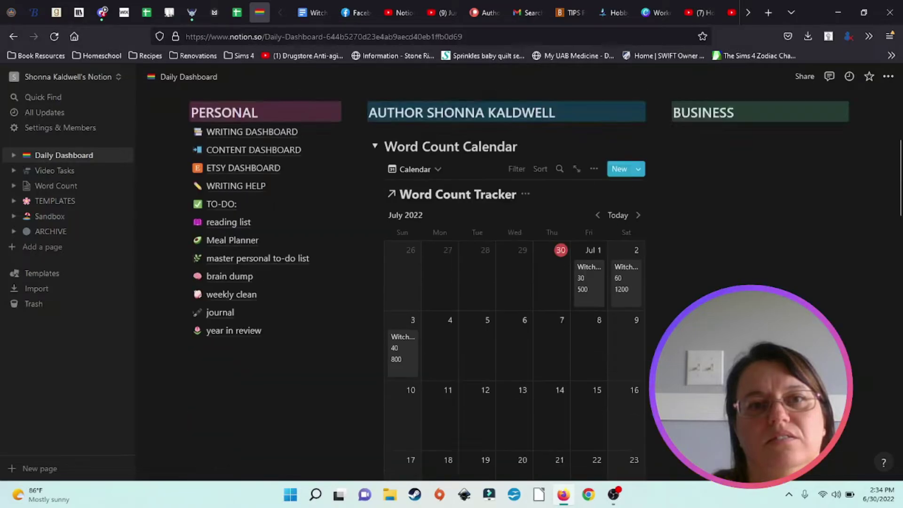
scroll(517, 283, up, 5)
scroll(519, 285, down, 10)
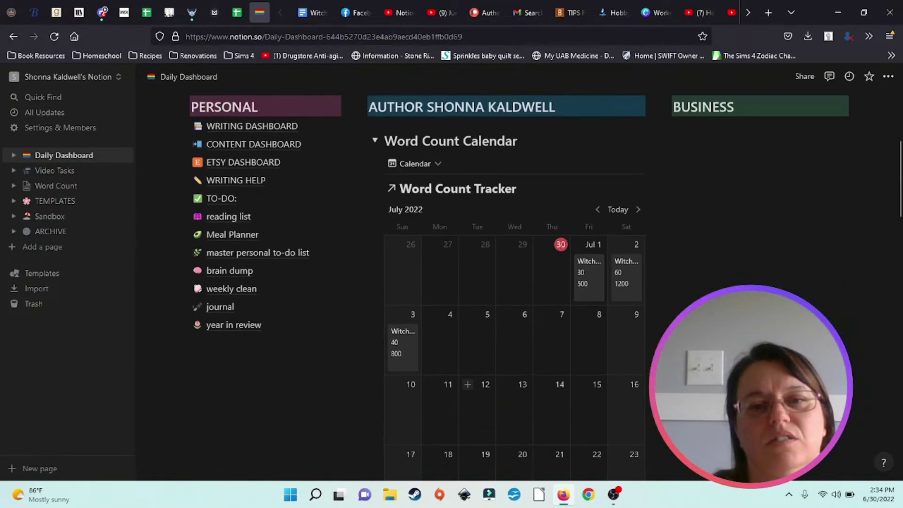
scroll(470, 385, down, 2)
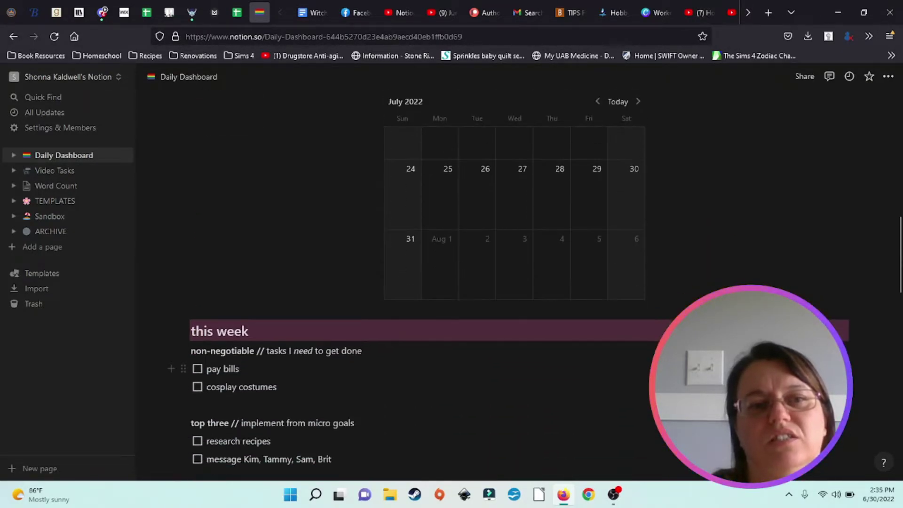
scroll(471, 385, up, 8)
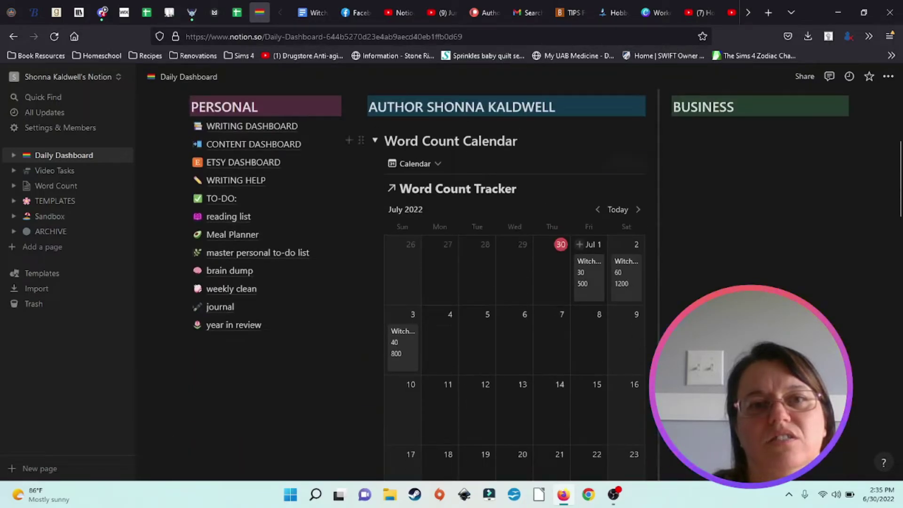
click(375, 141)
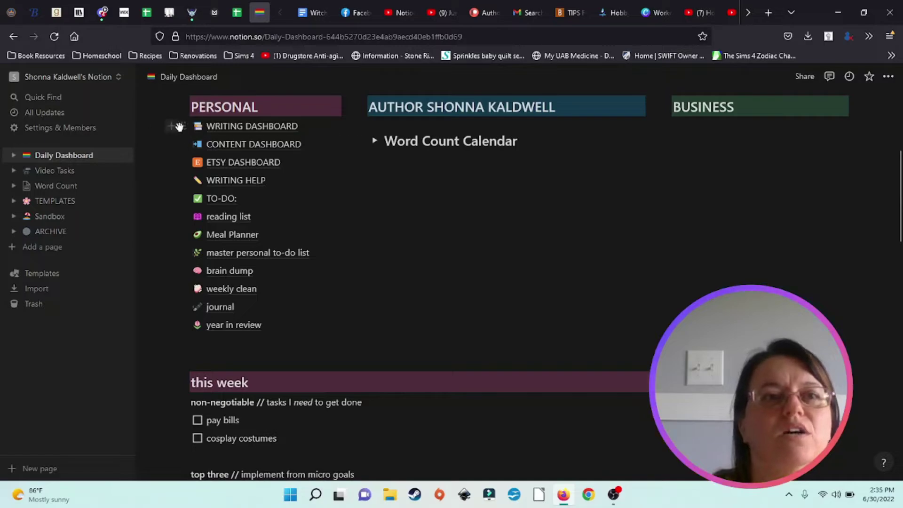
Move the Writing Dashboard, Writing Help and Content Dashboard links under the author heading, in that order, and the Etsy Dashboard link under Business.
drag(180, 126, 404, 165)
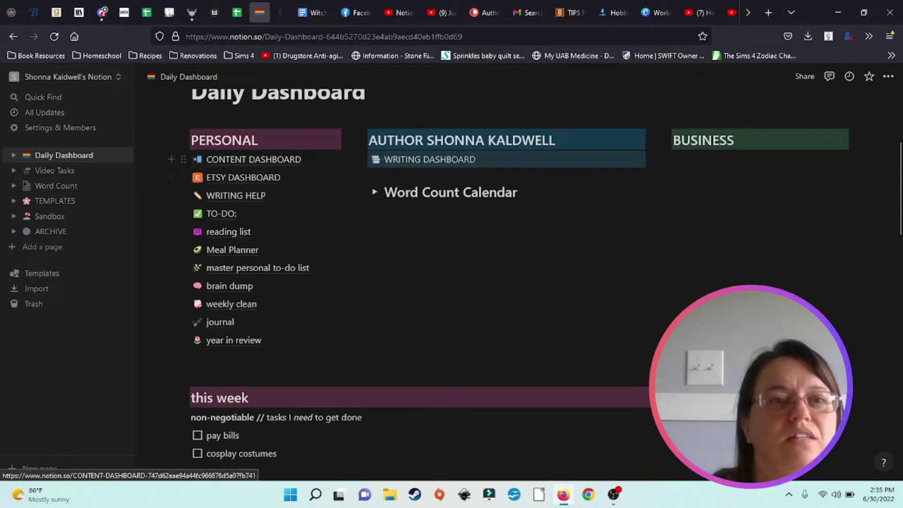
drag(185, 159, 370, 180)
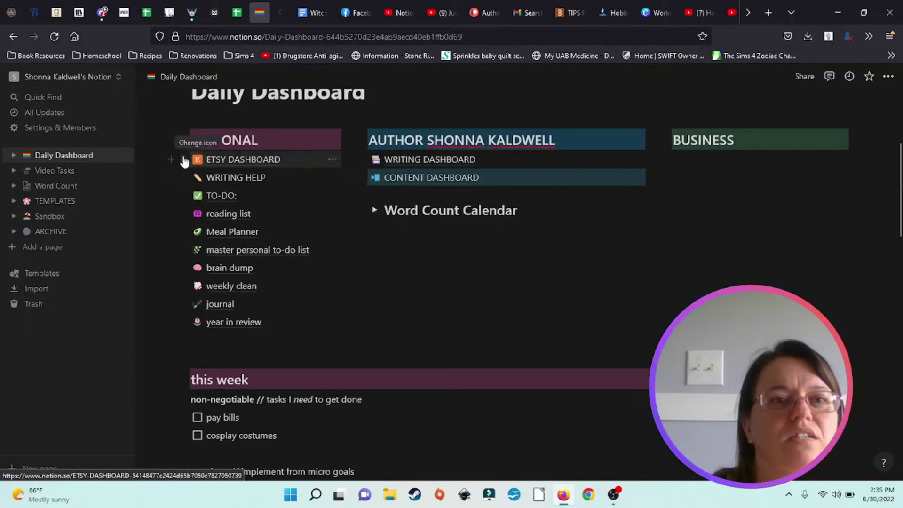
drag(182, 160, 745, 165)
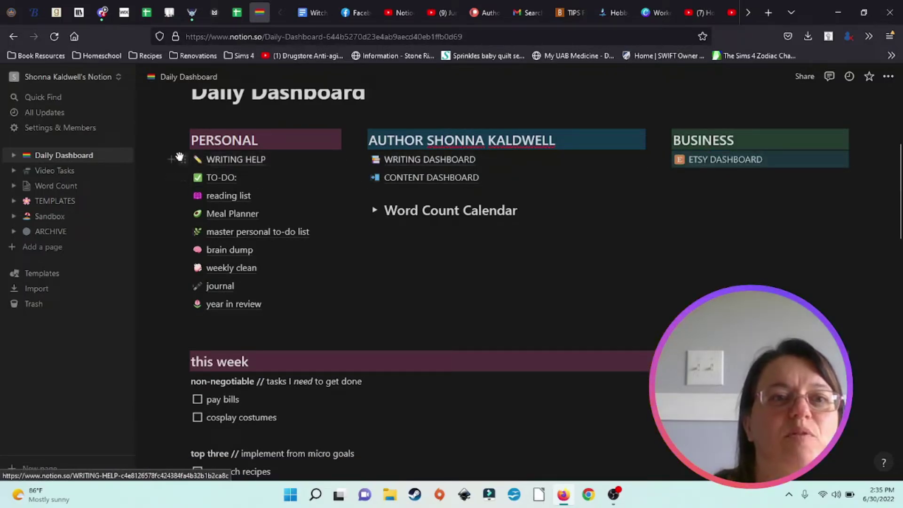
drag(185, 158, 379, 170)
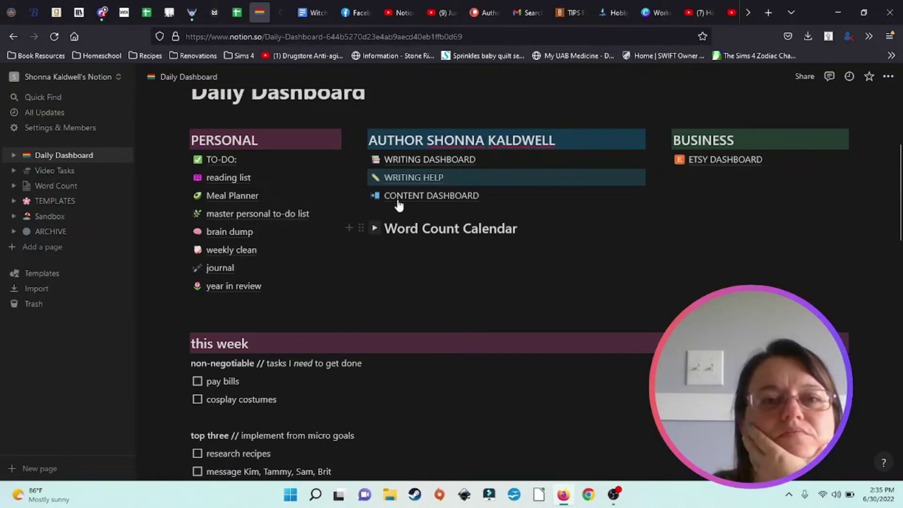
Expand the Word Count Calendar on the Daily Dashboard, look over its July 2022 month view, and collapse it again.
click(374, 228)
scroll(584, 314, down, 4)
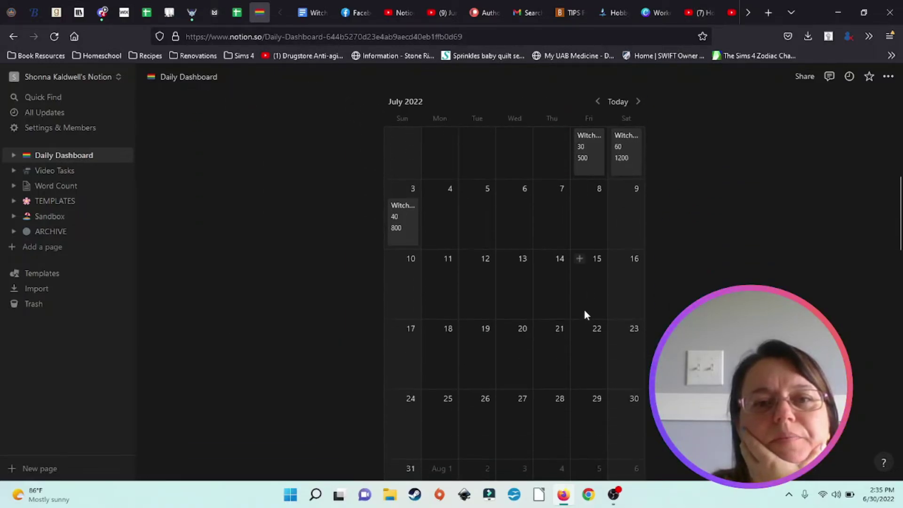
scroll(584, 315, down, 3)
scroll(580, 312, up, 5)
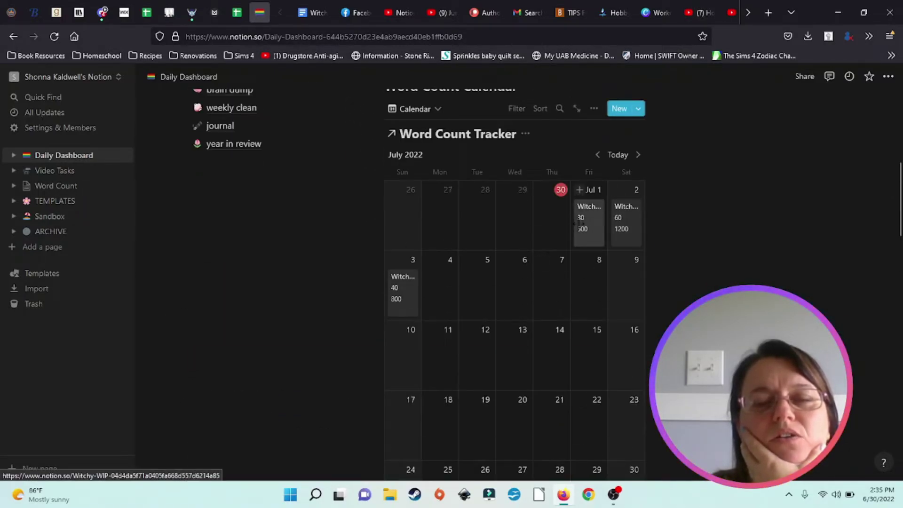
scroll(392, 261, up, 5)
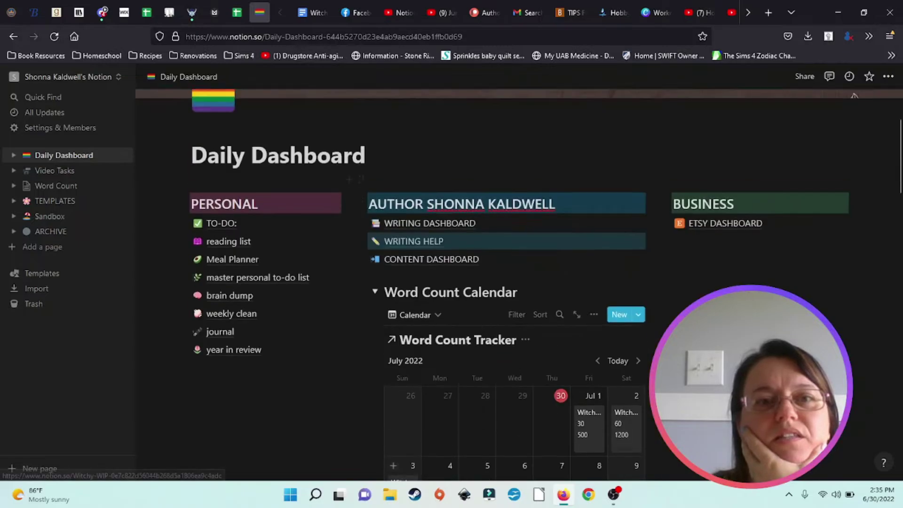
click(375, 301)
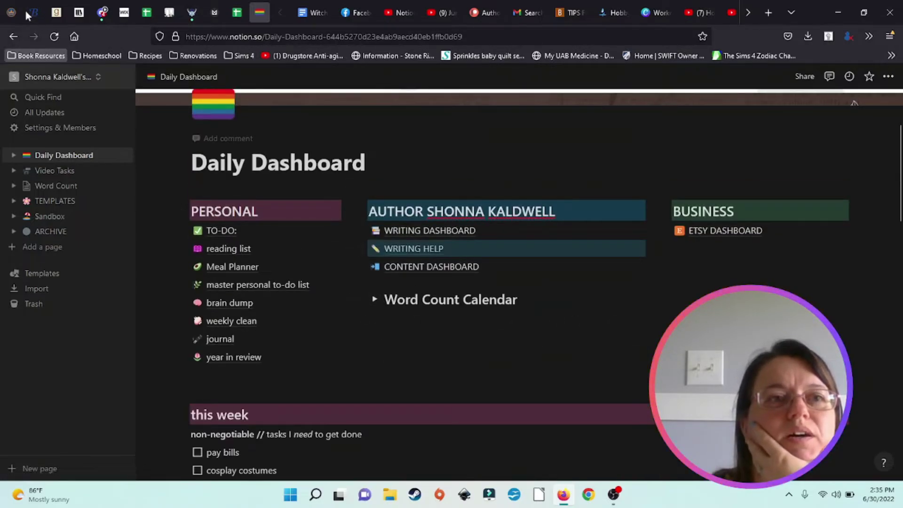
Return to the Word Count Tracker page and review its table of dates, minutes and words.
click(11, 39)
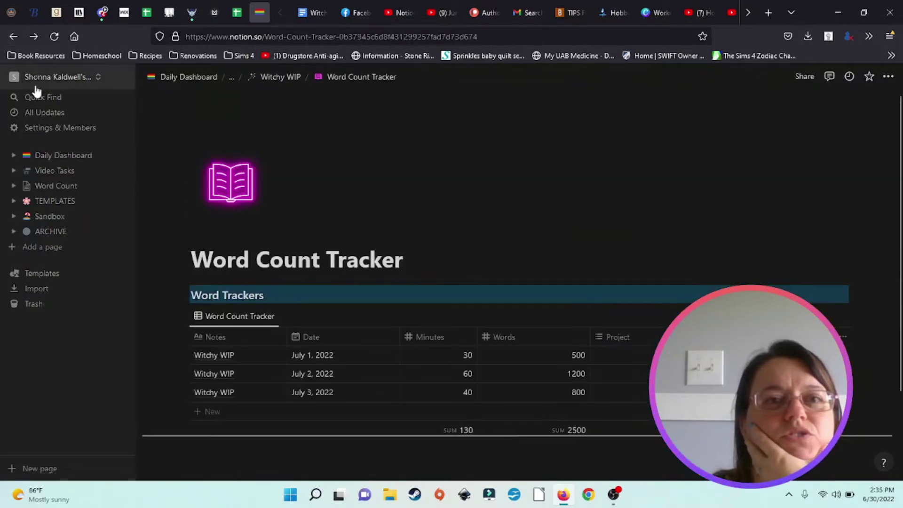
scroll(580, 234, down, 2)
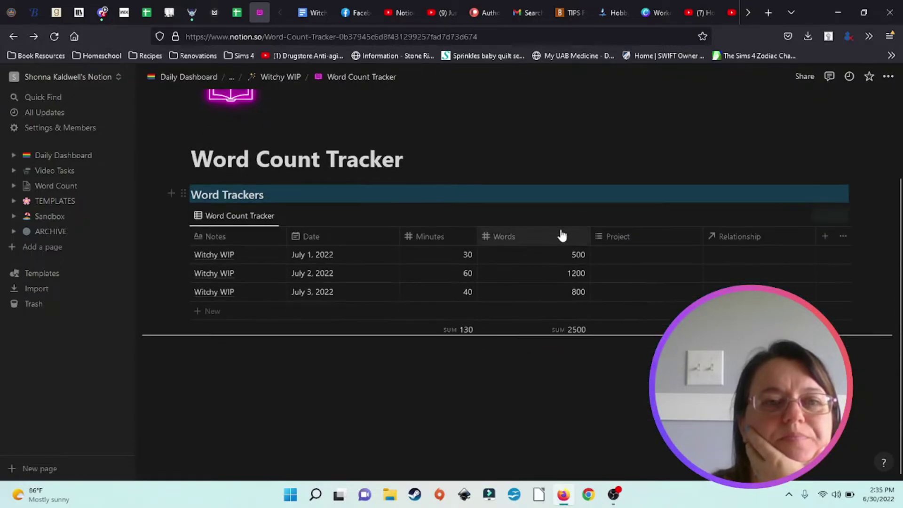
scroll(563, 236, up, 2)
Open the Witchy WIP page and look over its Plotting & Drafting, Revisions and Publishing & Marketing links.
click(273, 78)
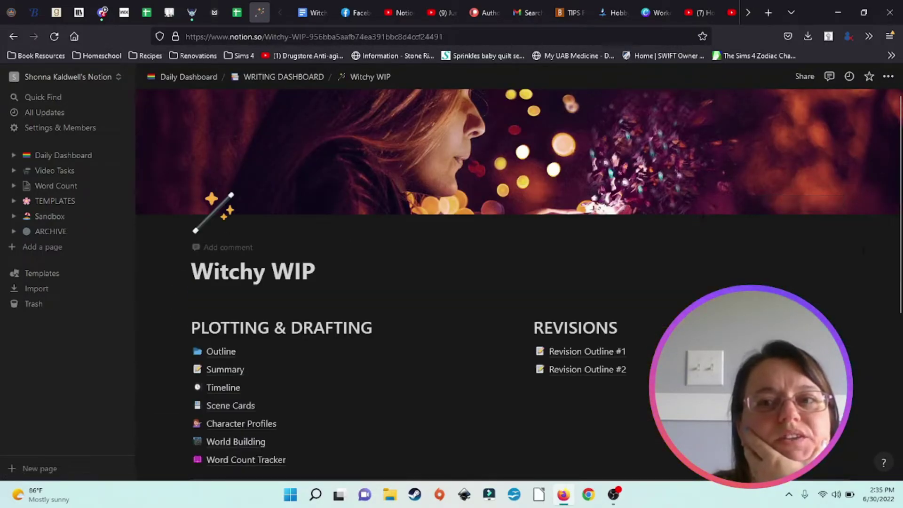
scroll(862, 250, down, 3)
scroll(862, 250, up, 2)
scroll(332, 308, down, 4)
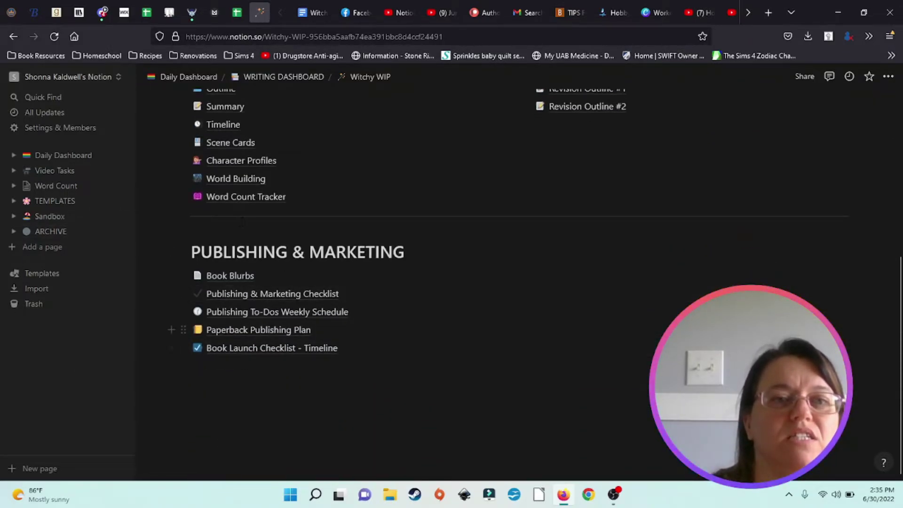
scroll(468, 308, up, 3)
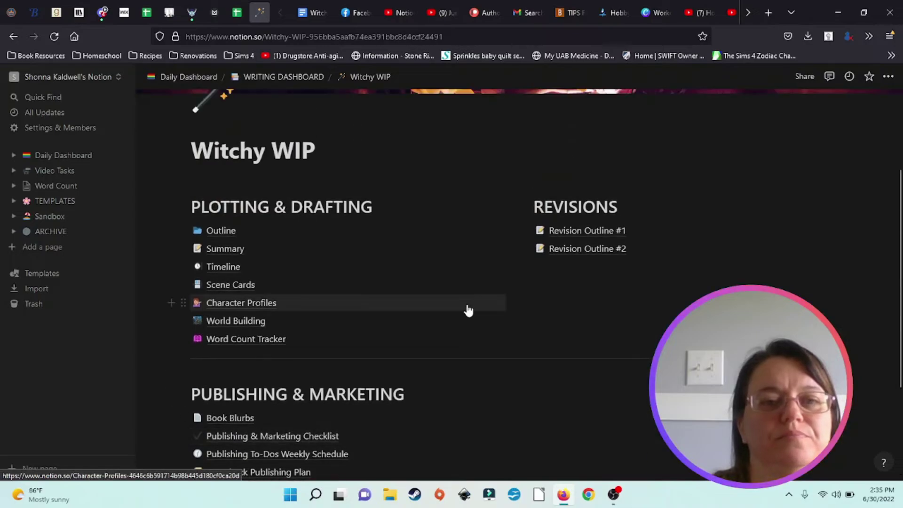
scroll(324, 404, down, 2)
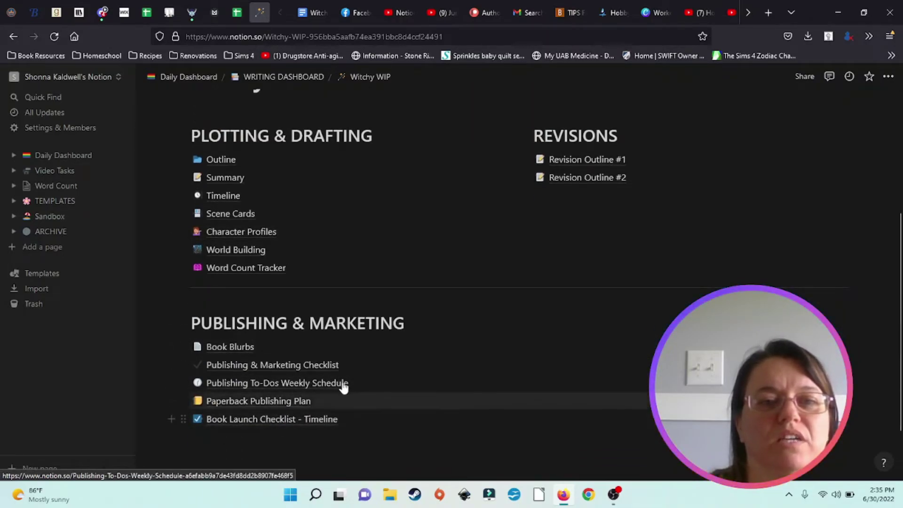
scroll(447, 353, up, 4)
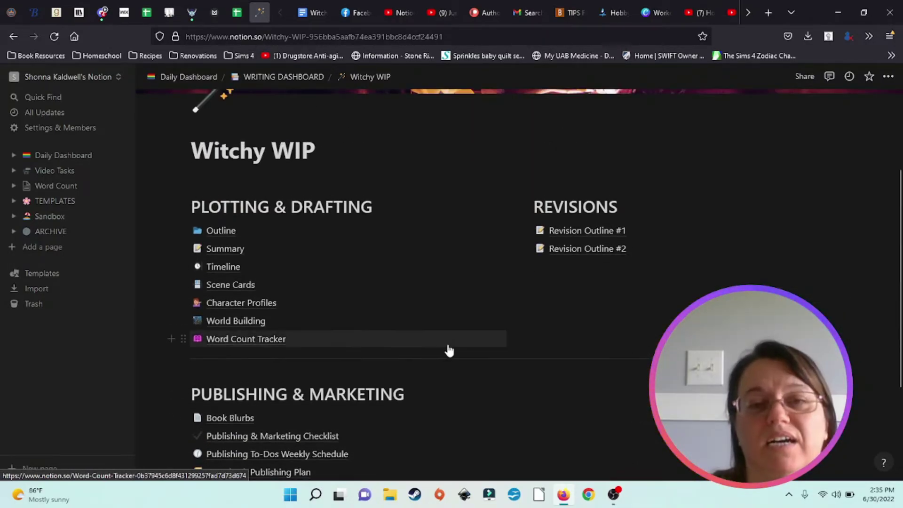
scroll(410, 352, down, 3)
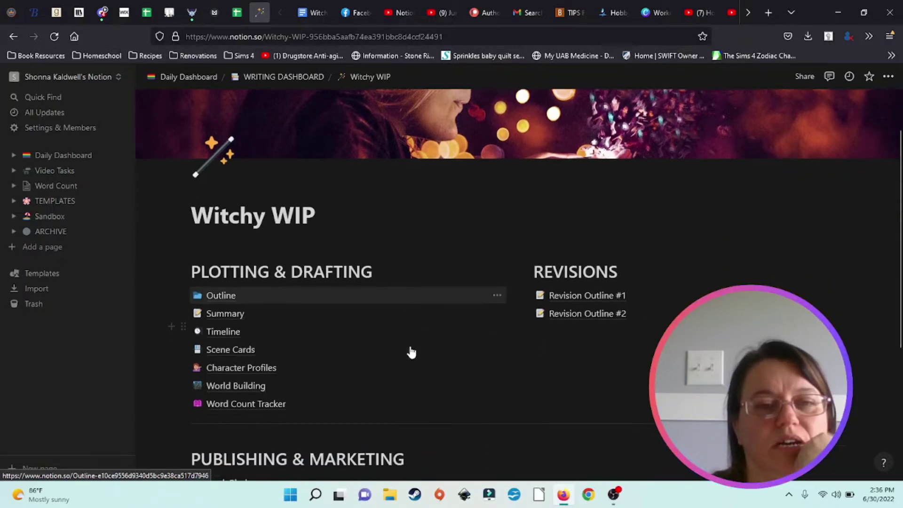
Open the Outline page from Plotting & Drafting and look through its Act 1 and Act 2 sections.
click(235, 213)
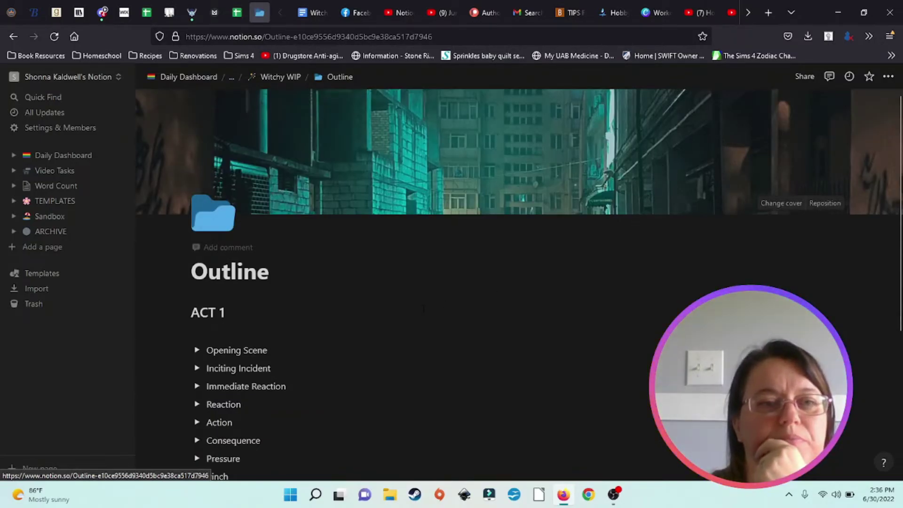
scroll(216, 307, down, 5)
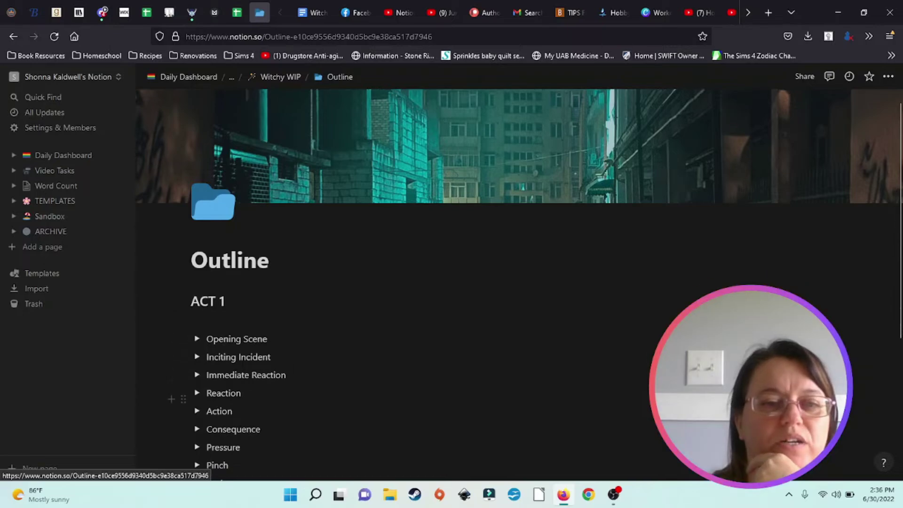
scroll(336, 236, up, 5)
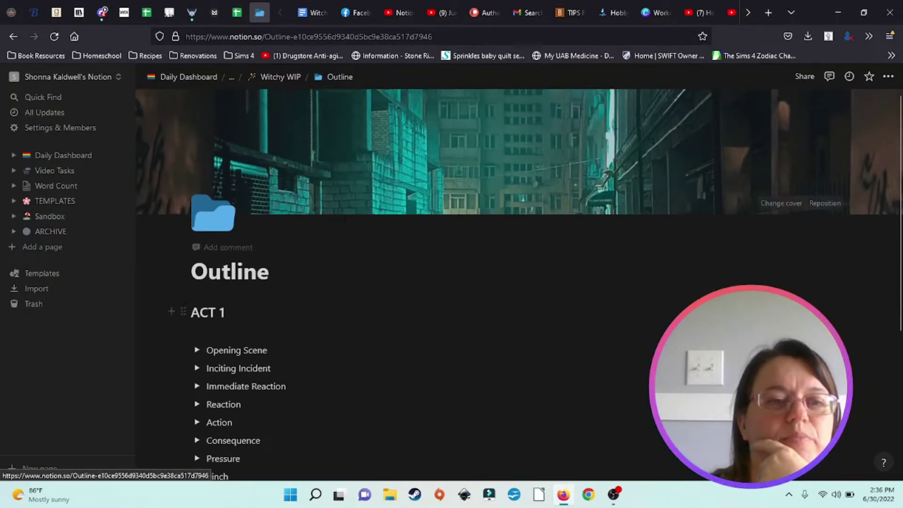
scroll(209, 323, down, 5)
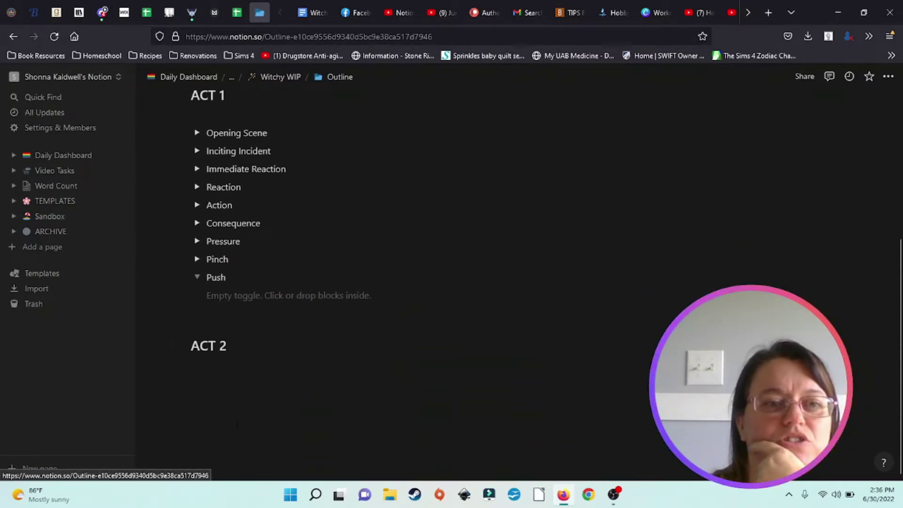
scroll(212, 259, up, 2)
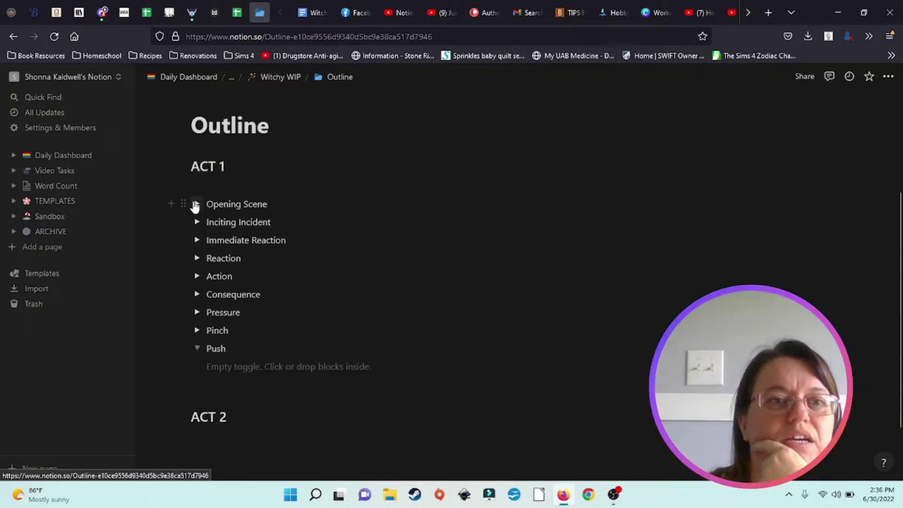
Expand and collapse the Opening Scene, Inciting Incident, Immediate Reaction and Reaction toggles in Act 1 to view their contents.
click(197, 205)
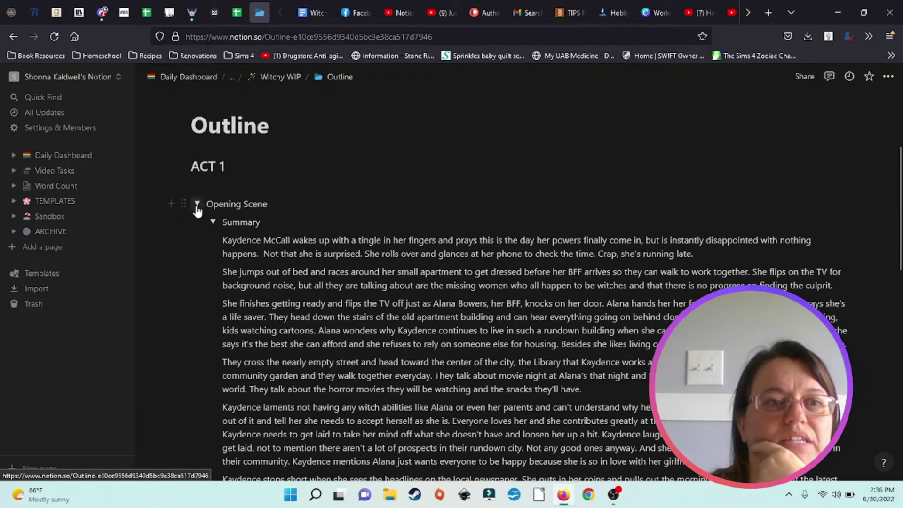
click(197, 204)
click(197, 223)
click(197, 222)
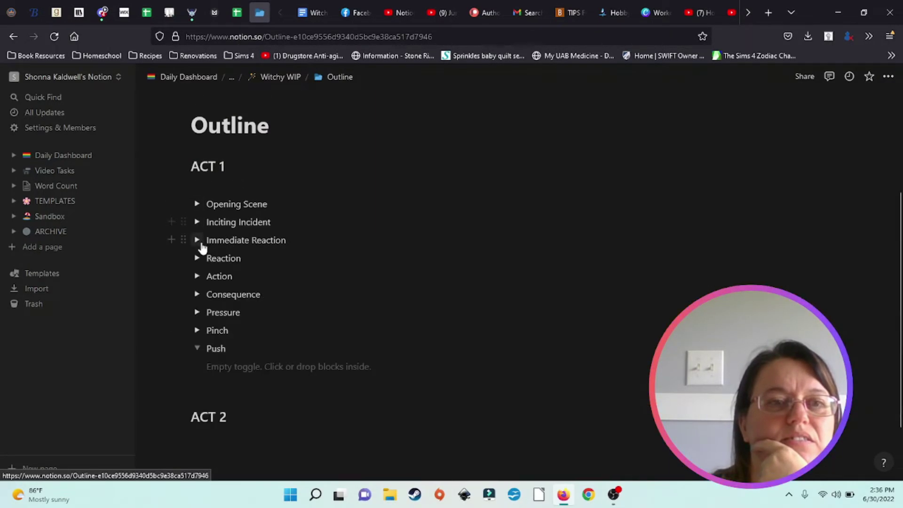
click(197, 243)
click(196, 241)
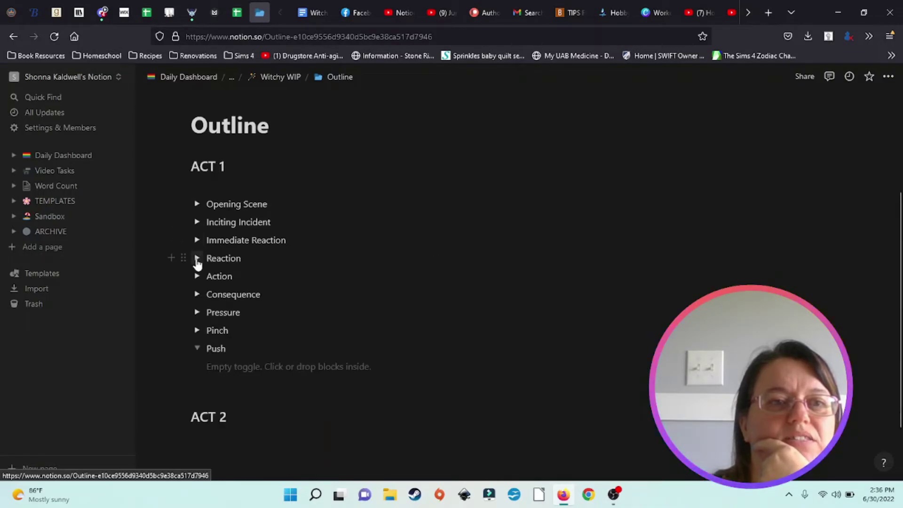
click(197, 258)
click(197, 258)
Expand and collapse the Action, Consequence, Pressure and Pinch toggles in Act 1 to view their scene text.
click(197, 278)
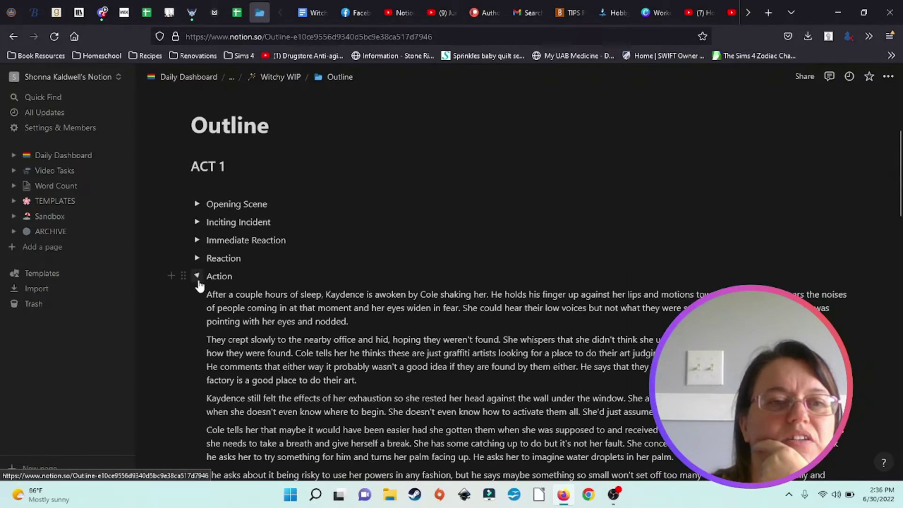
click(197, 277)
click(197, 294)
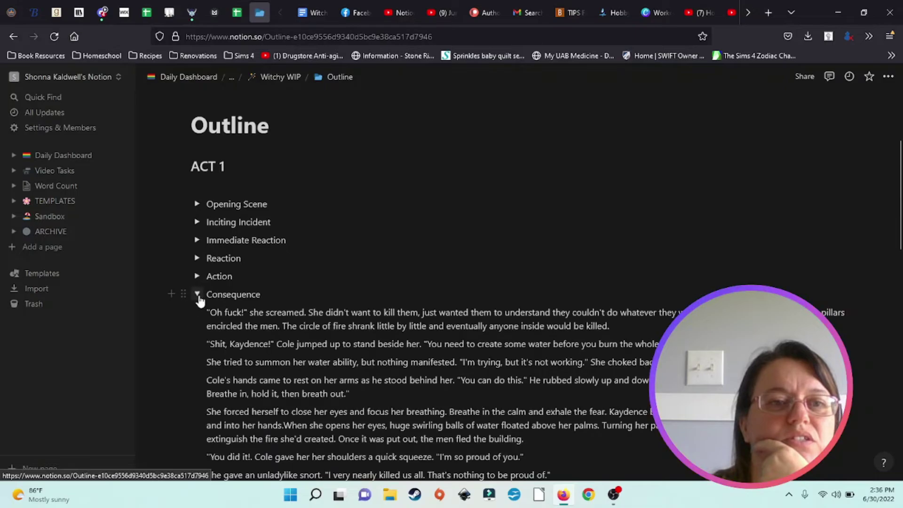
click(197, 295)
click(197, 312)
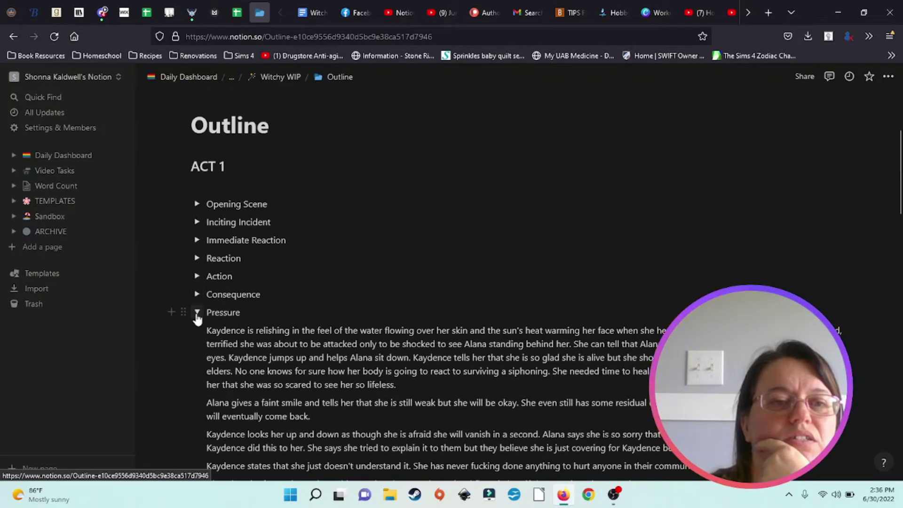
click(197, 313)
click(198, 330)
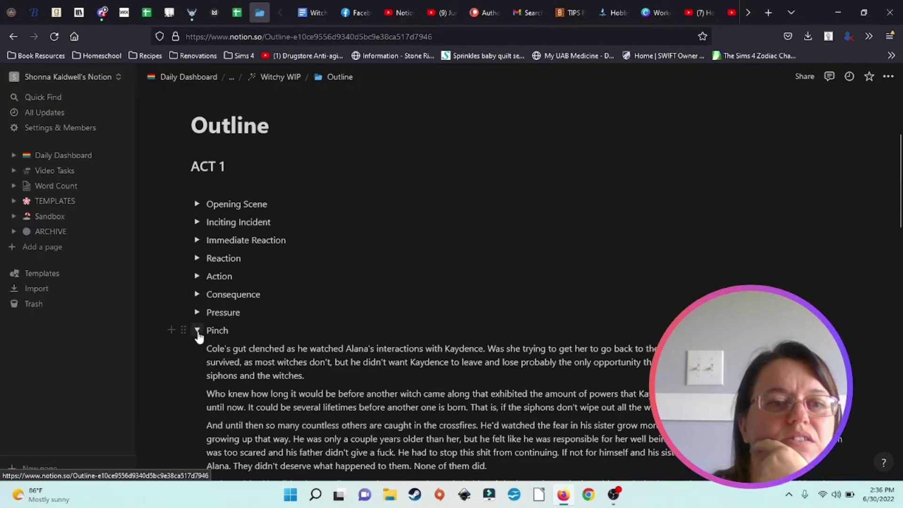
click(197, 331)
Collapse the empty Push toggle at the end of Act 1.
click(198, 349)
click(198, 349)
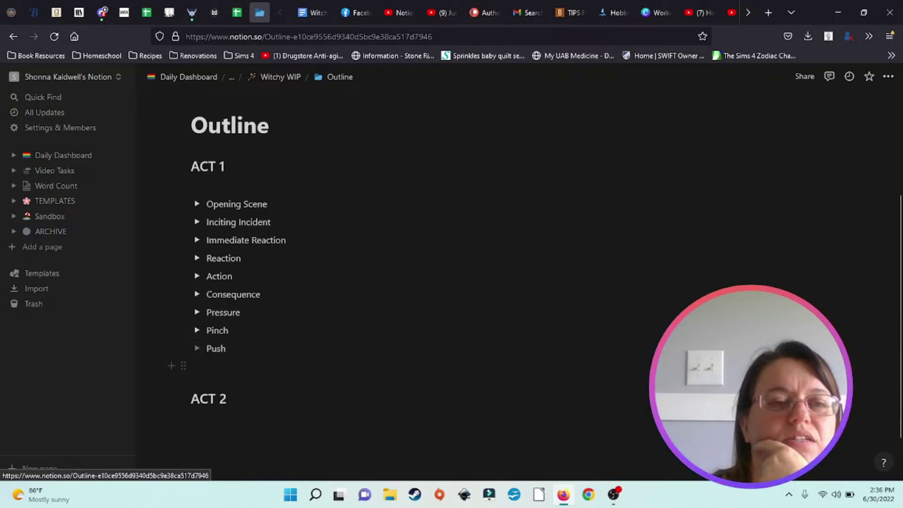
click(198, 349)
click(198, 349)
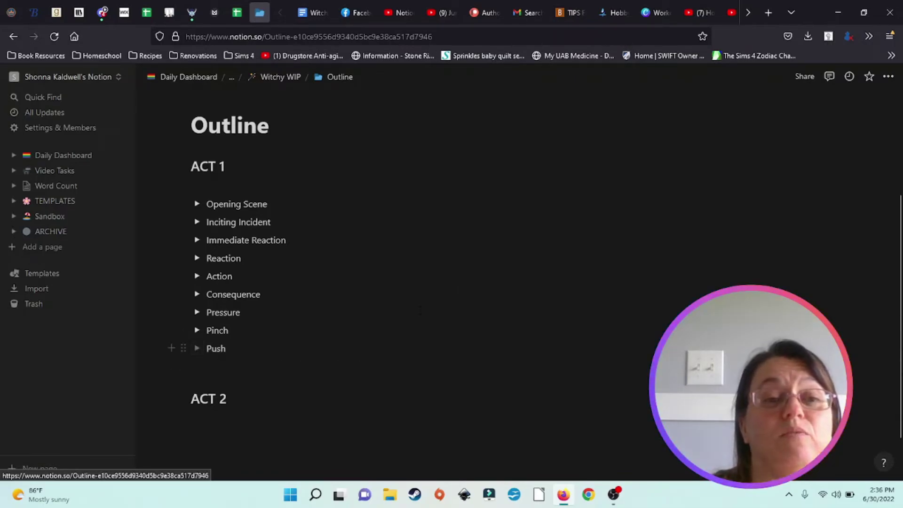
scroll(282, 282, down, 2)
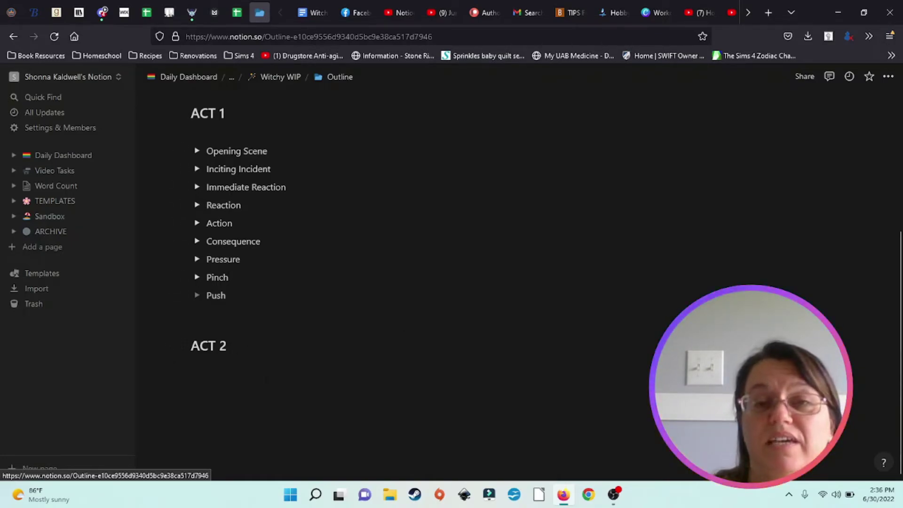
scroll(537, 335, up, 4)
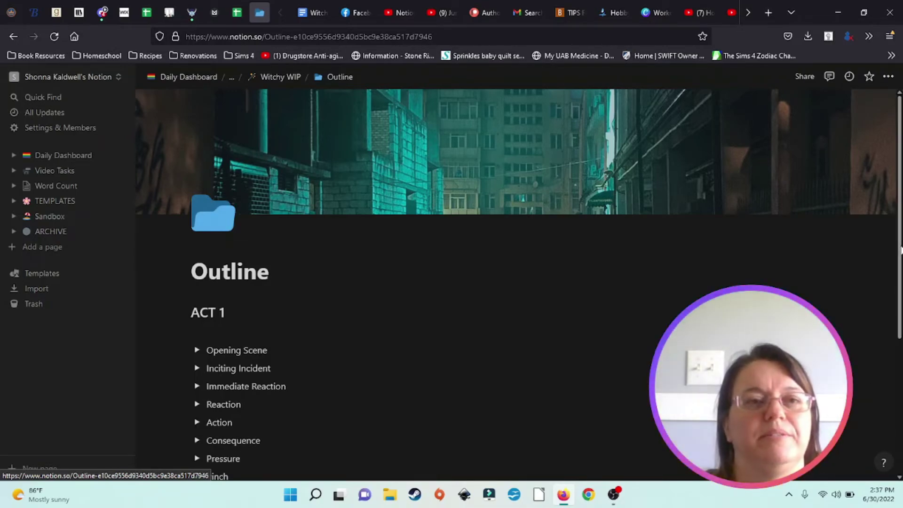
scroll(901, 250, down, 3)
scroll(899, 402, down, 1)
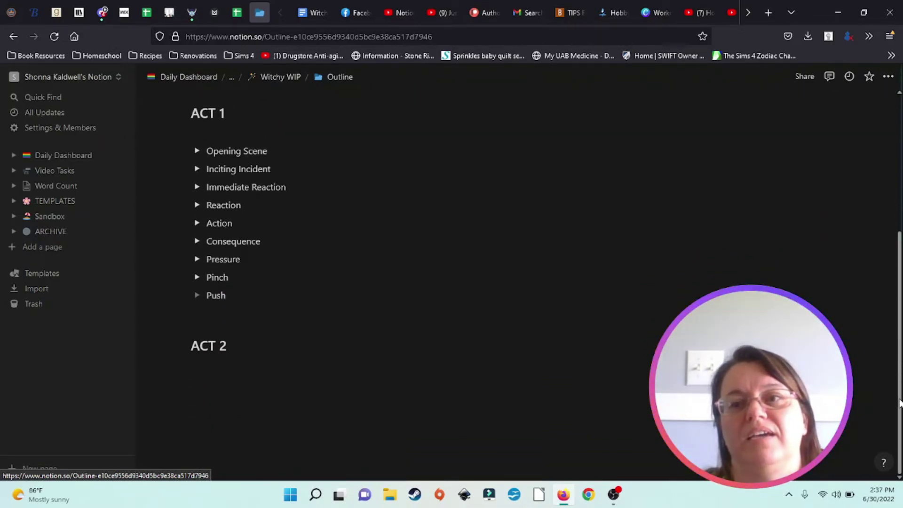
drag(901, 374, 891, 238)
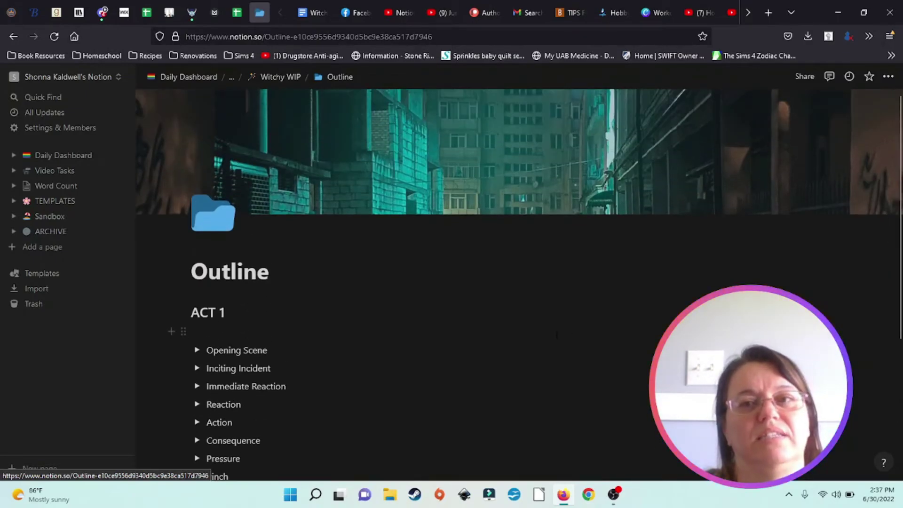